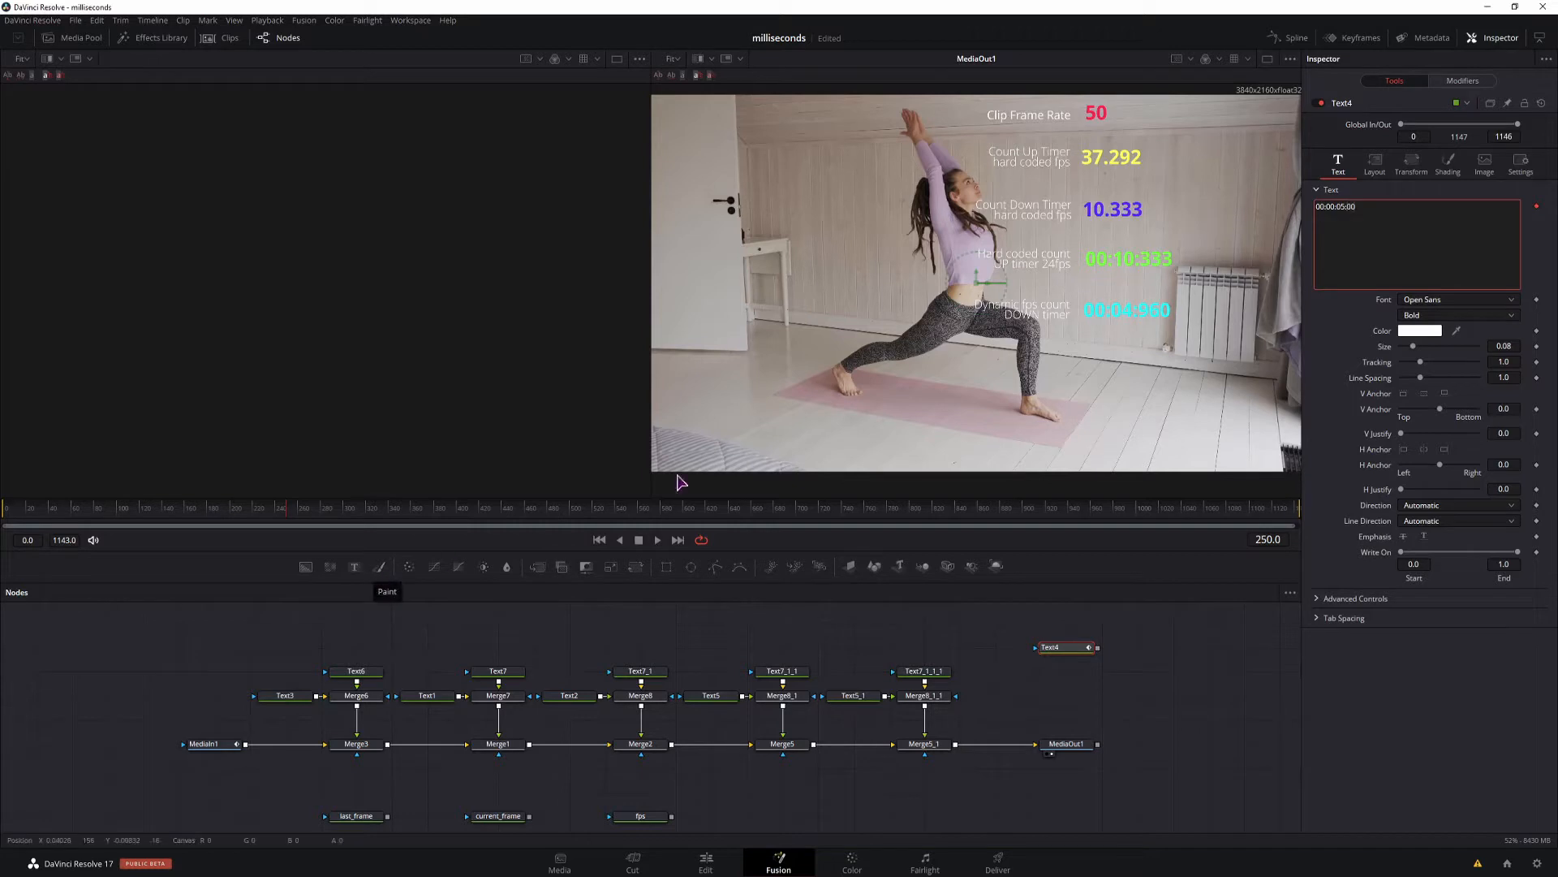
# Step through the frames around 250 to check the Text4 timecode, and delete the Text4 node.
pyautogui.click(1160, 654)
pyautogui.press('Left')
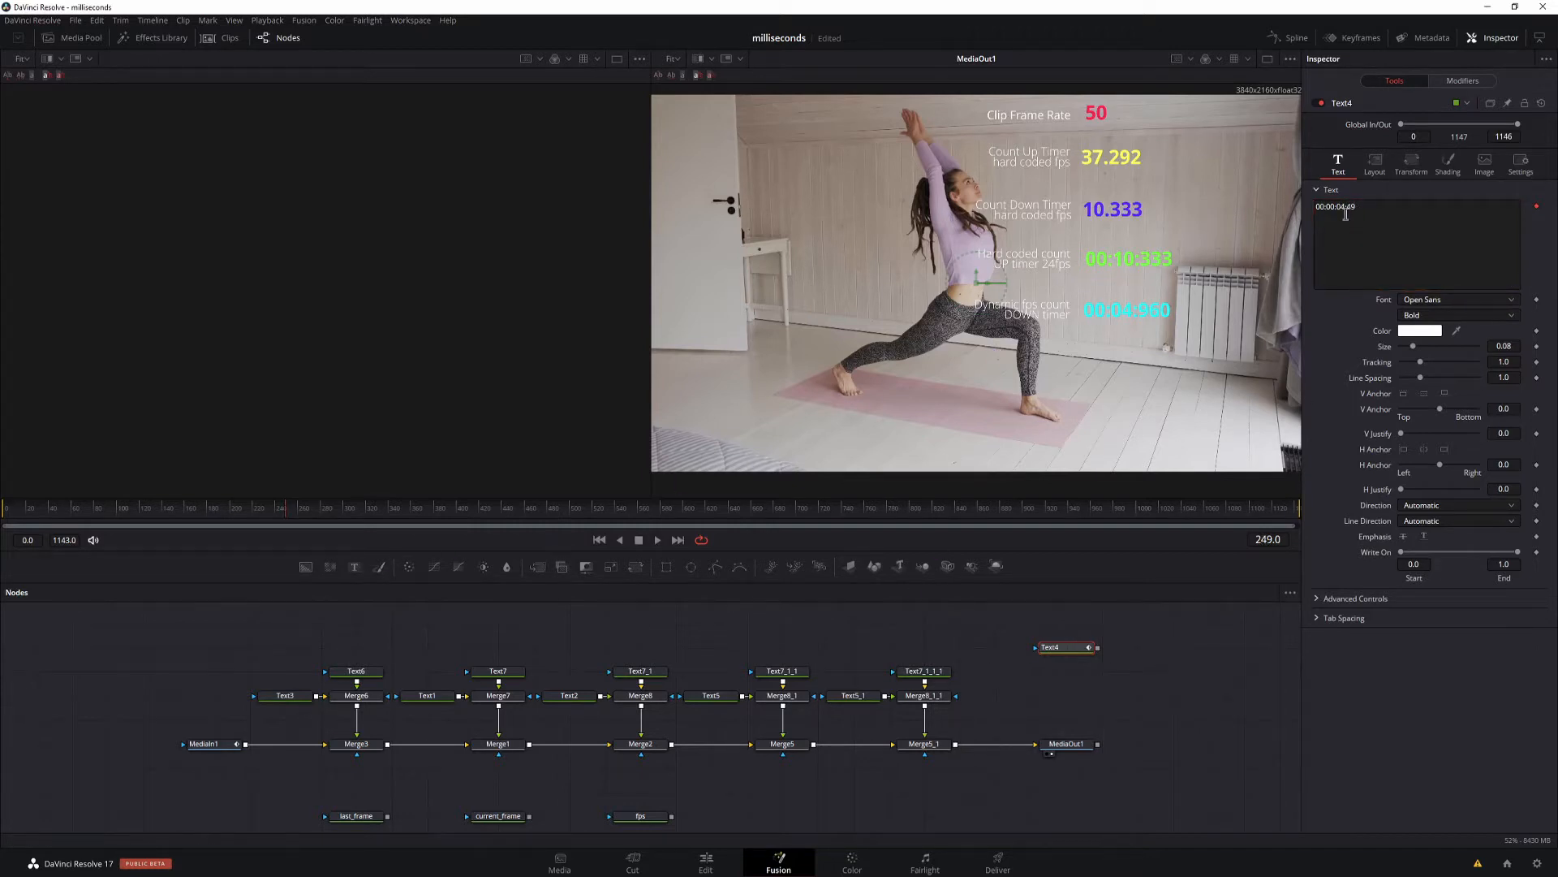
pyautogui.press('Right')
pyautogui.press('Right')
pyautogui.press('Delete')
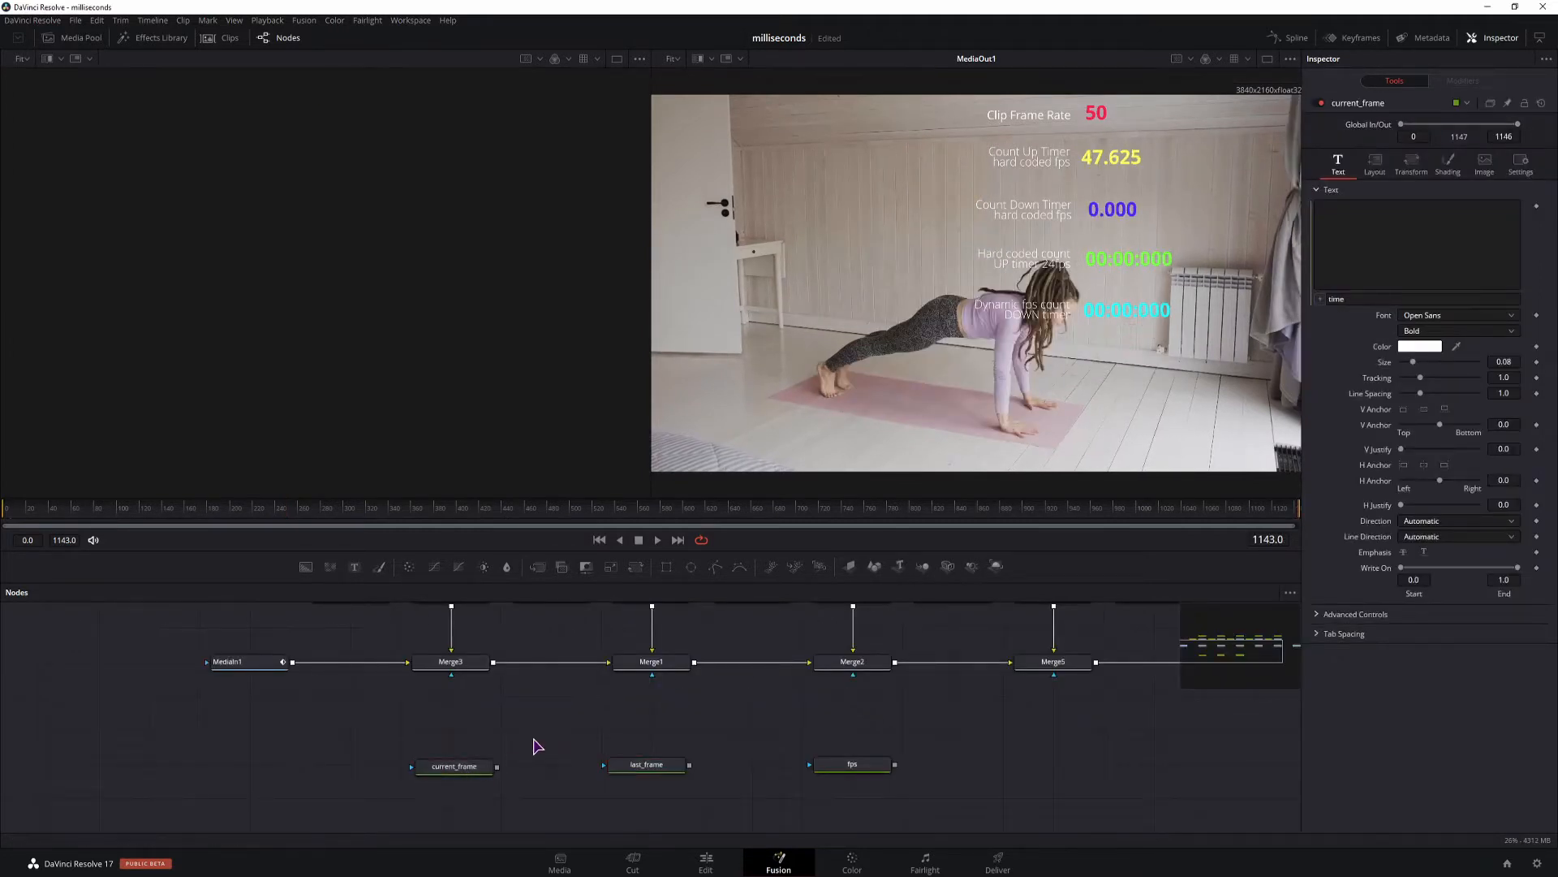
# Examine the expressions of the current_frame, last_frame and fps text nodes, comparing the frame values at the end of the composition.
pyautogui.click(470, 767)
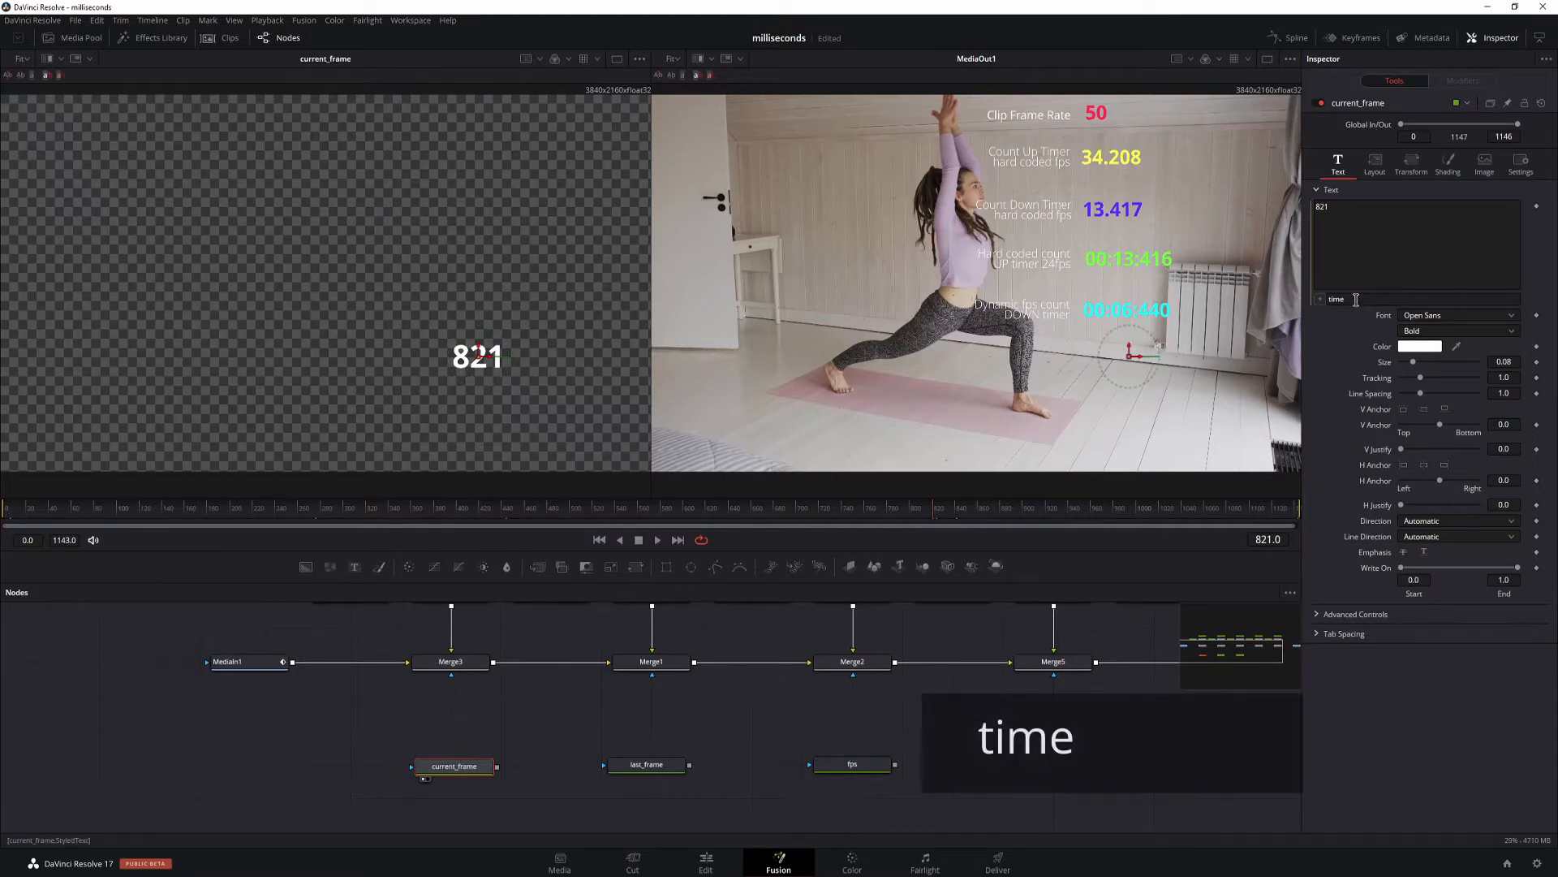
pyautogui.rightClick(648, 764)
pyautogui.click(651, 757)
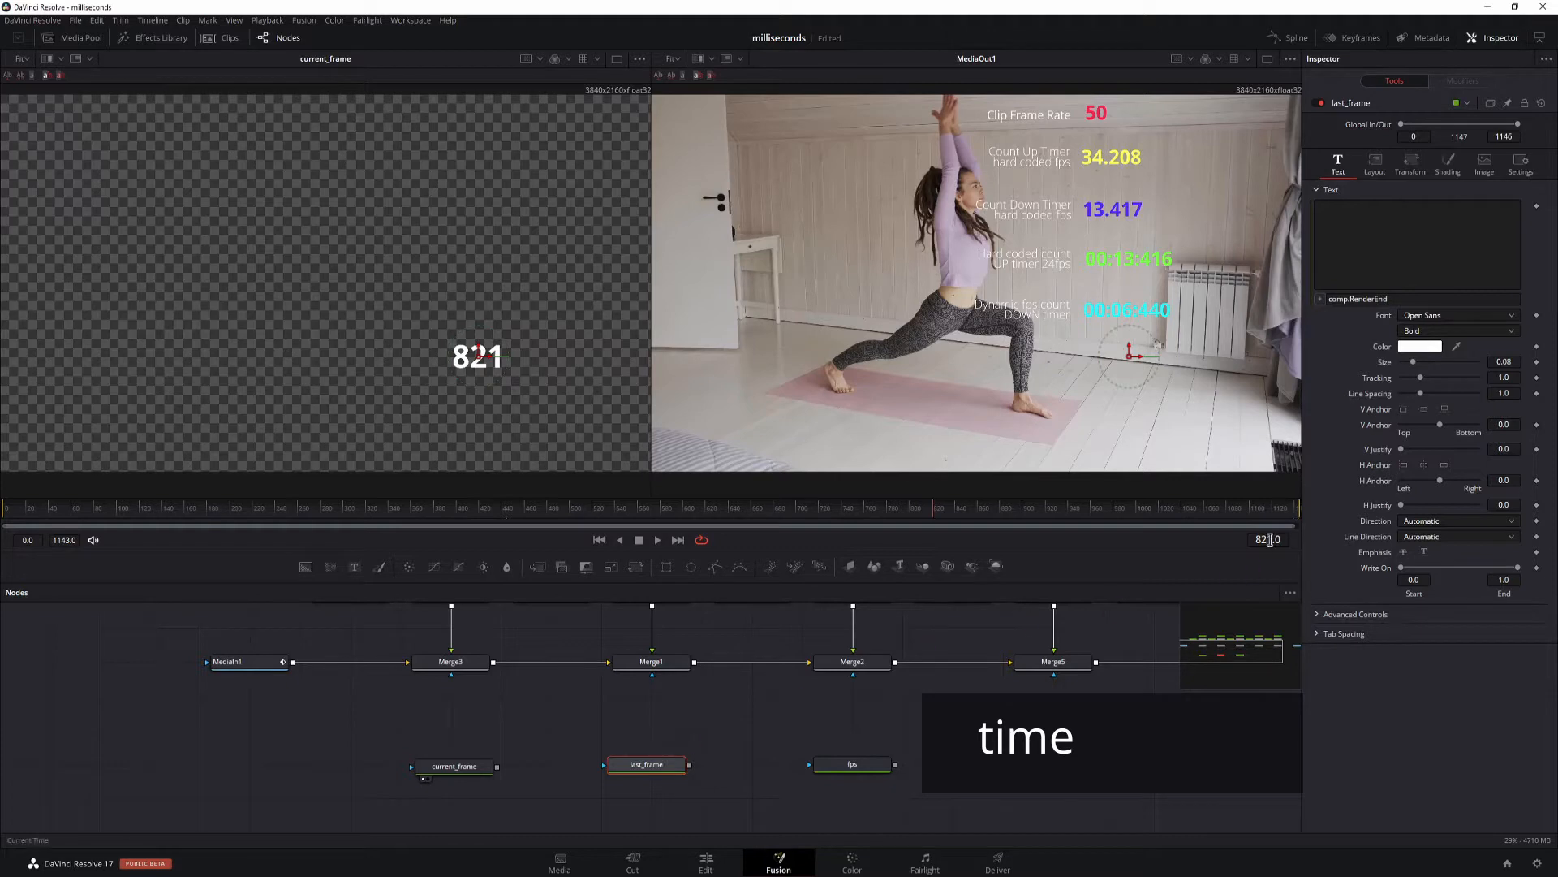
pyautogui.click(1297, 511)
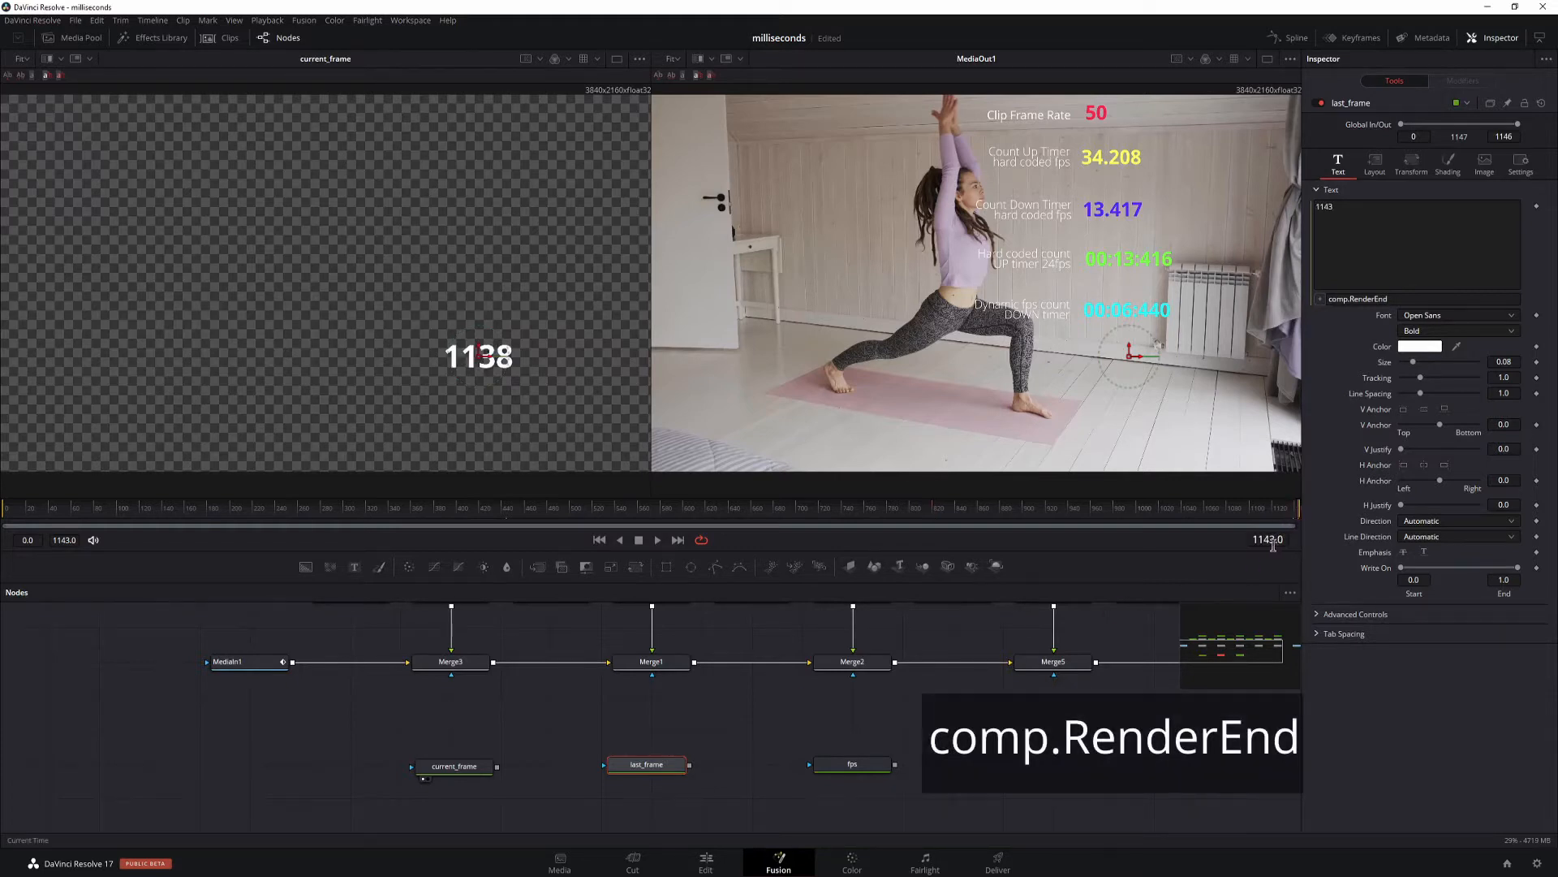
pyautogui.moveTo(1406, 300); pyautogui.dragTo(1321, 301)
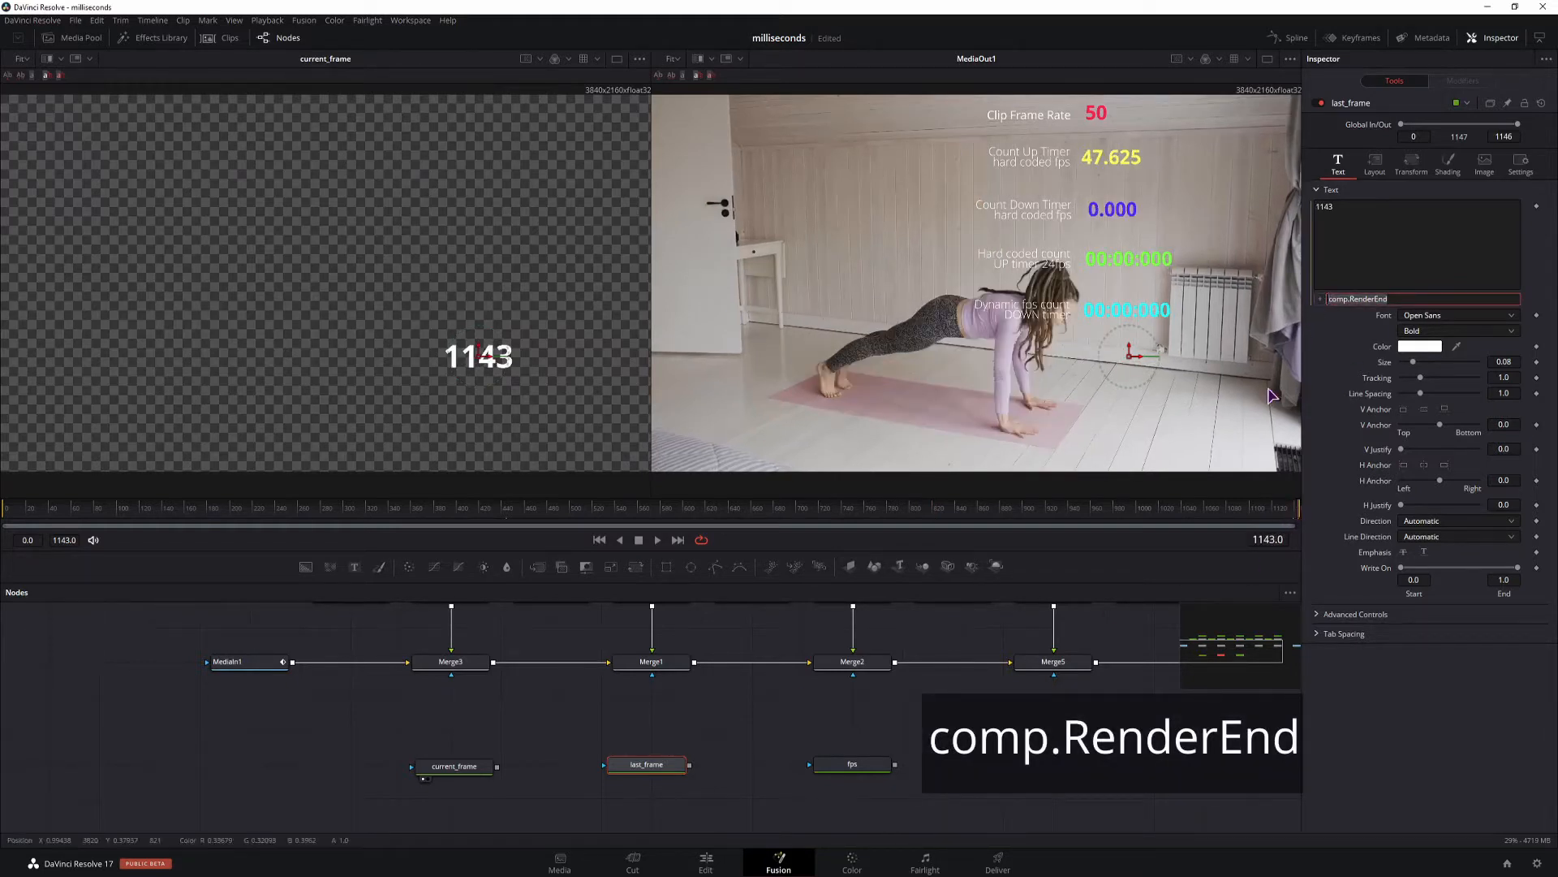
pyautogui.click(1100, 804)
pyautogui.click(851, 765)
pyautogui.press('1')
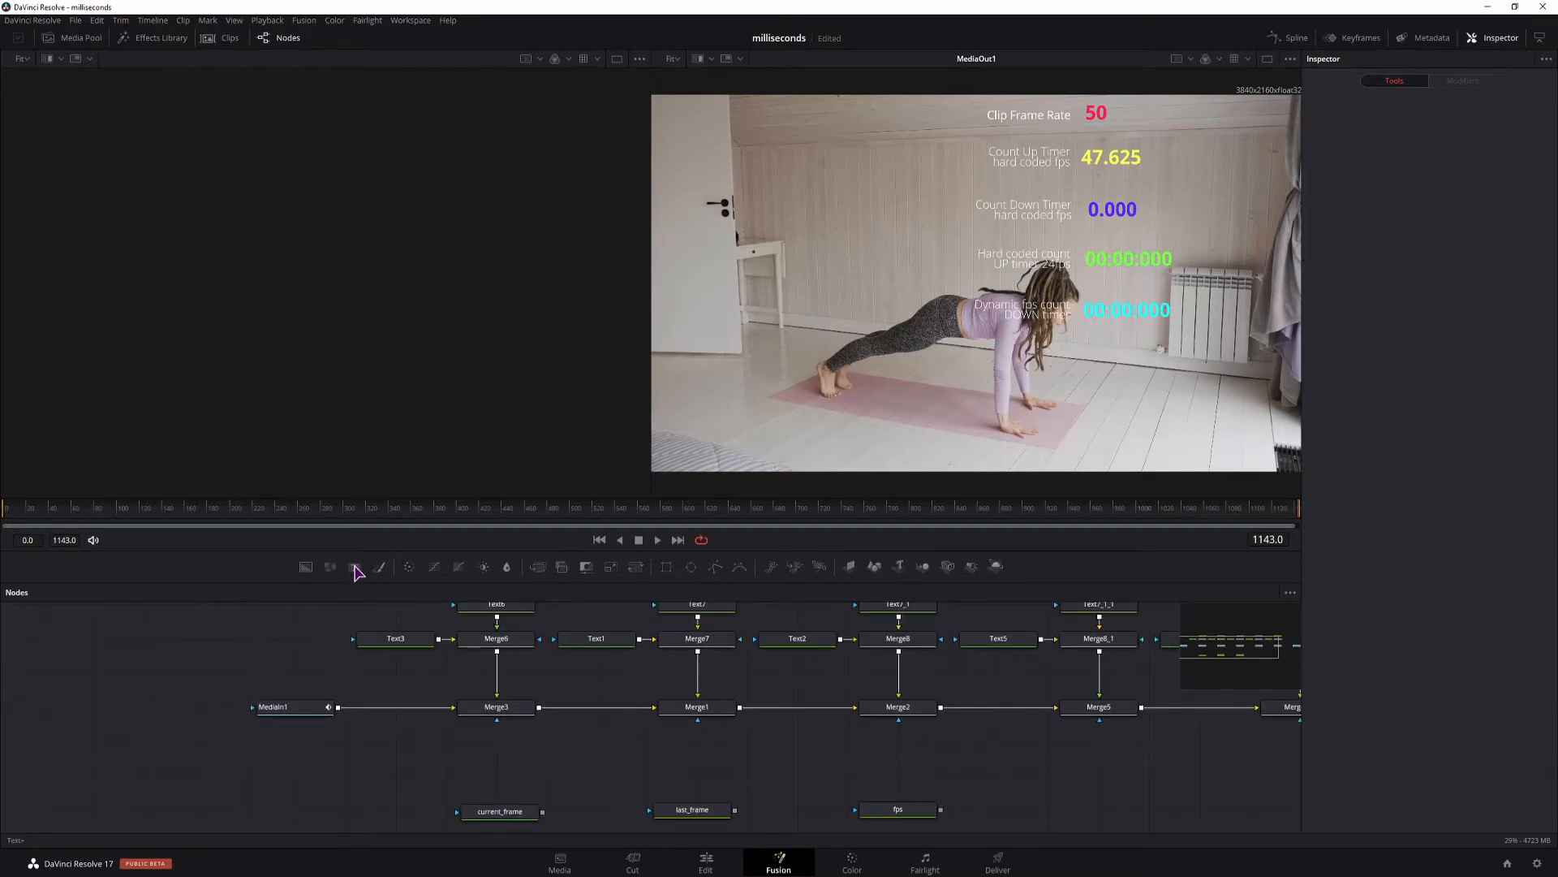
# Add a new Text+ node near MediaIn1 and enable an expression on its text.
pyautogui.click(355, 566)
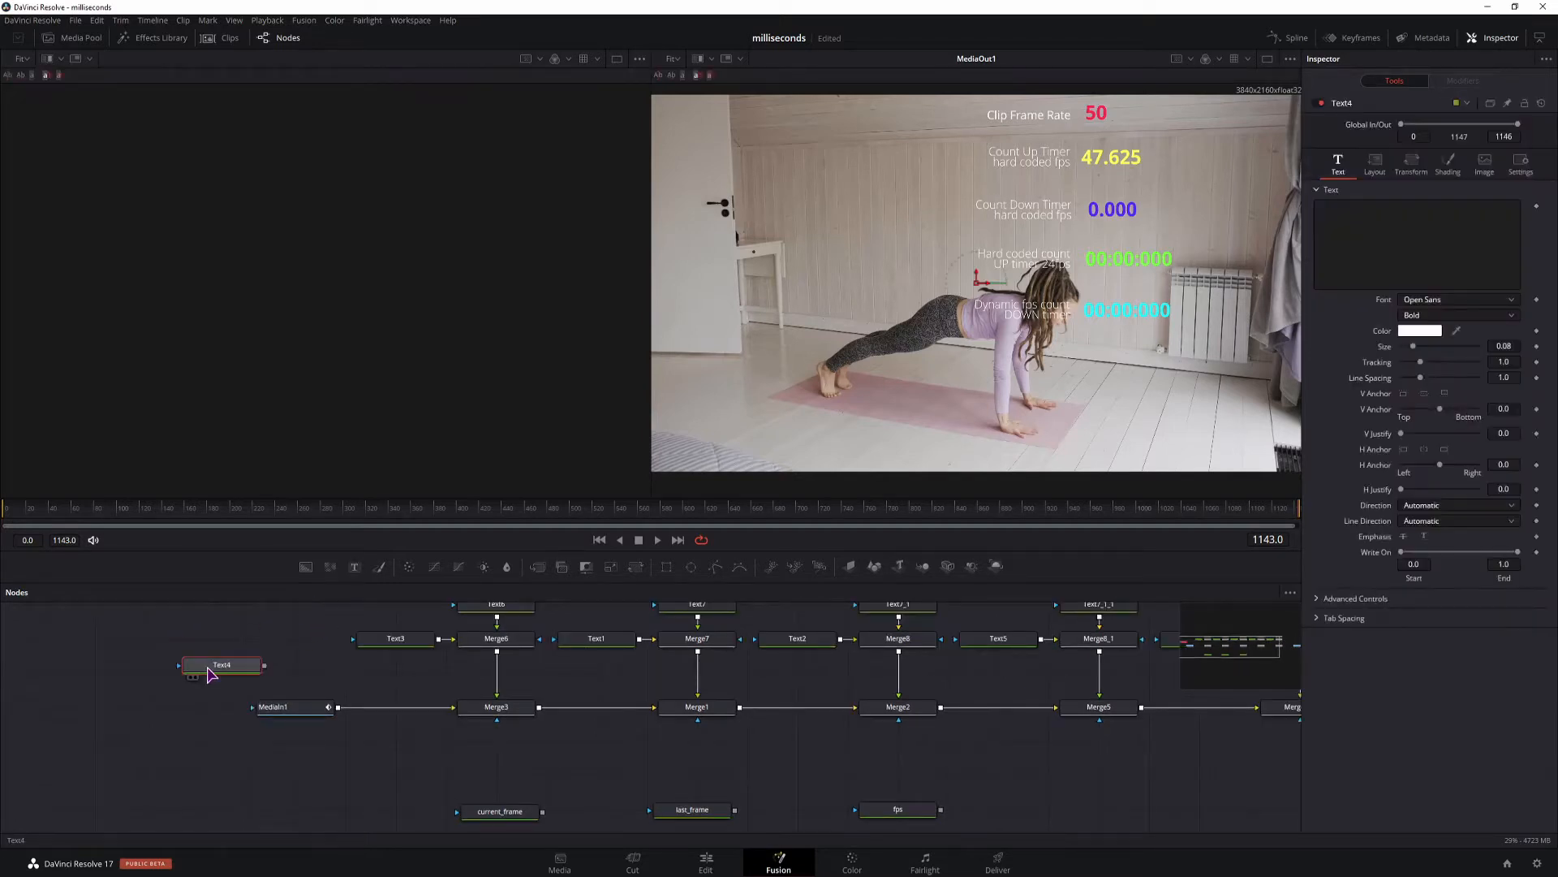
pyautogui.click(1324, 251)
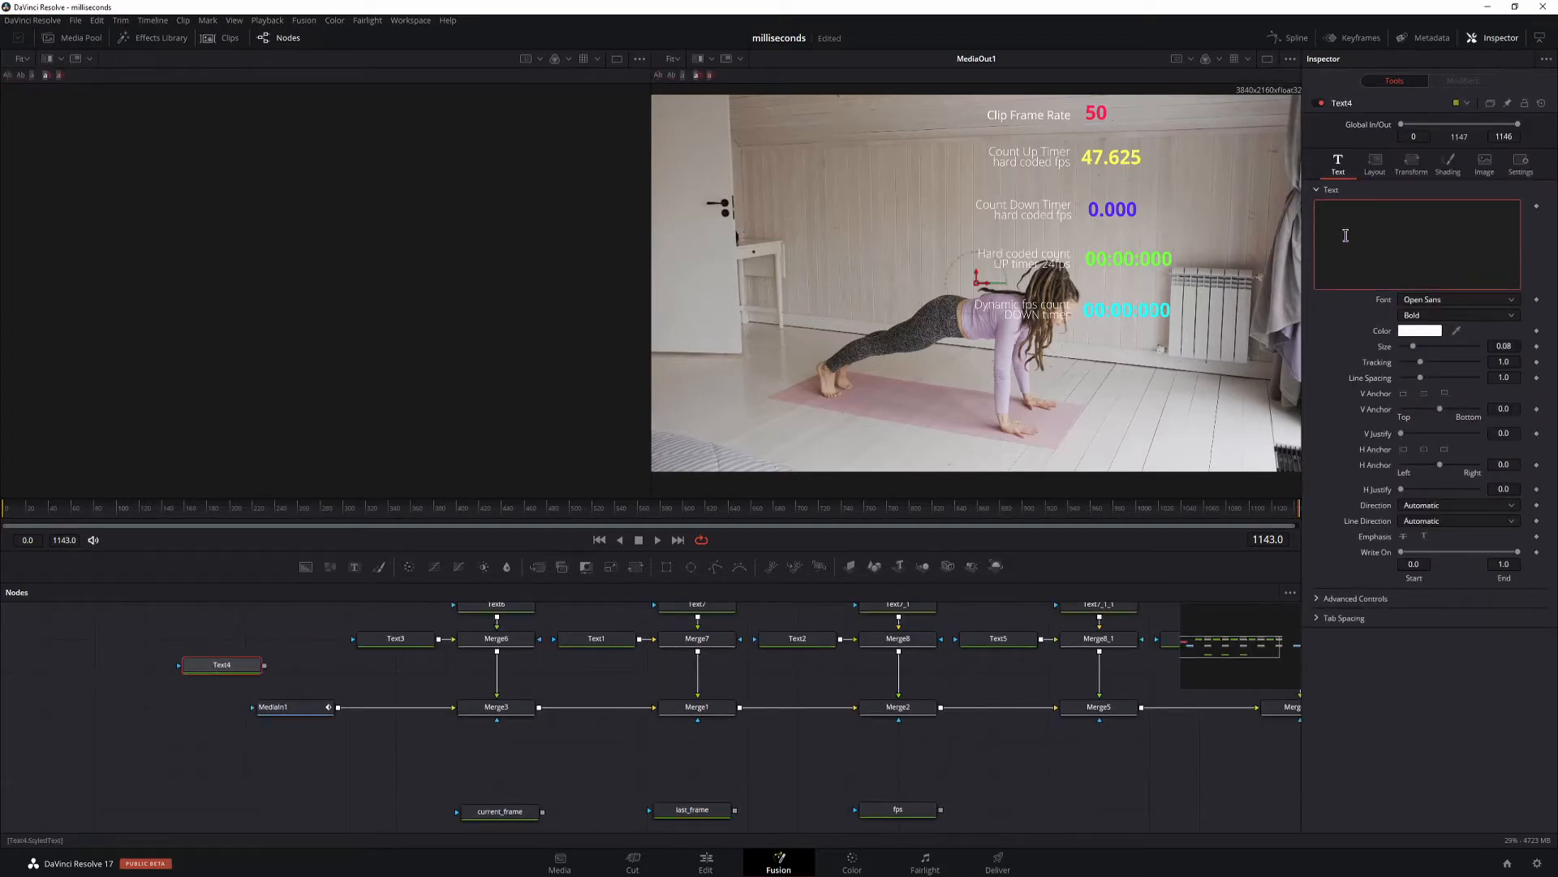
pyautogui.rightClick(1346, 237)
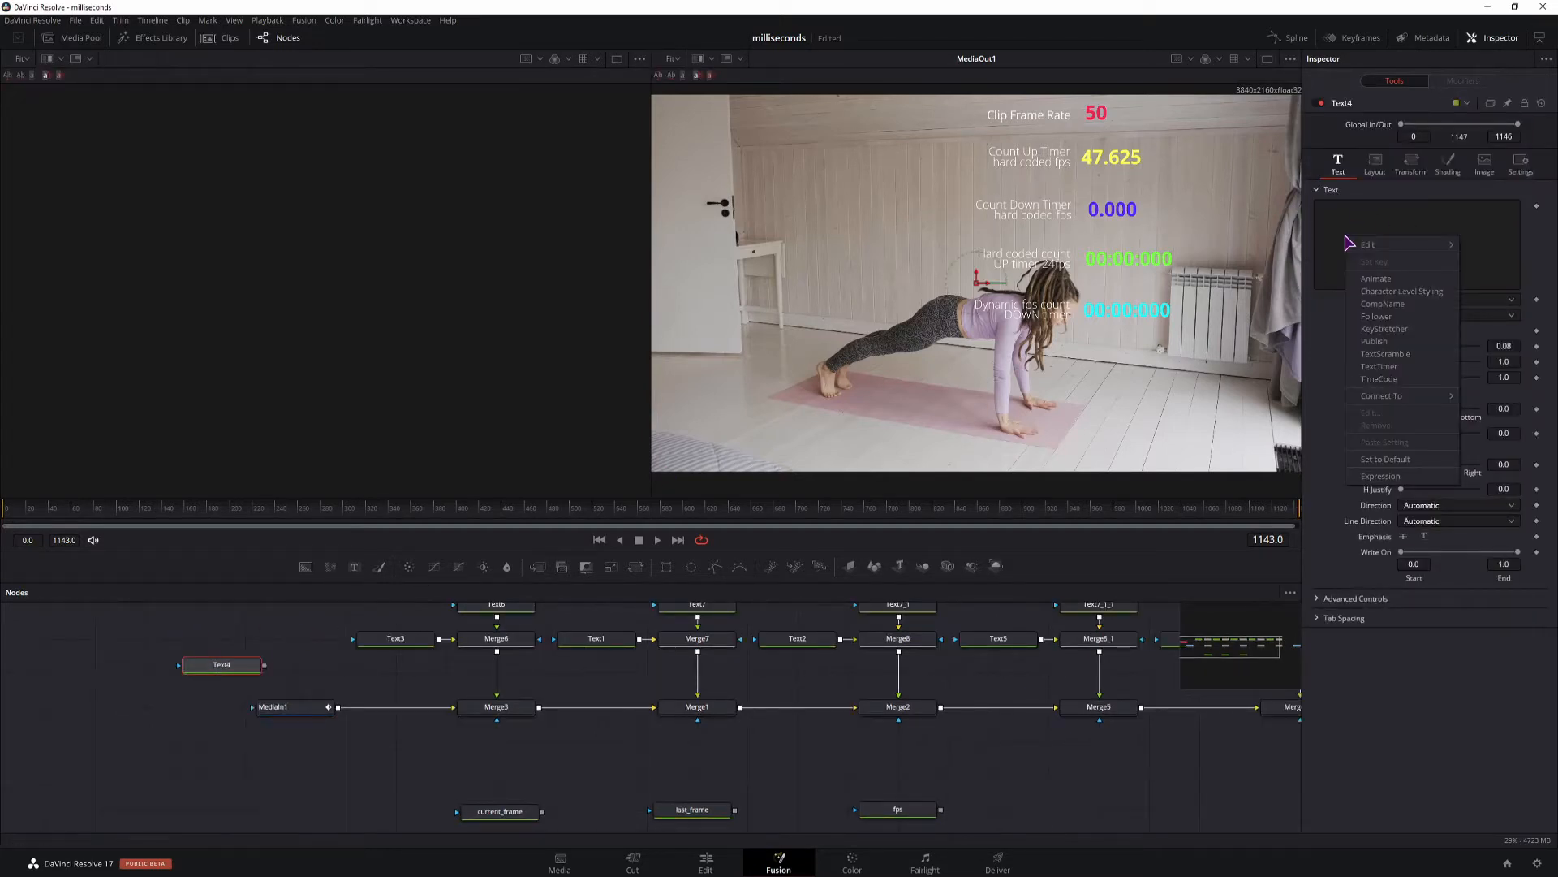
pyautogui.click(1375, 481)
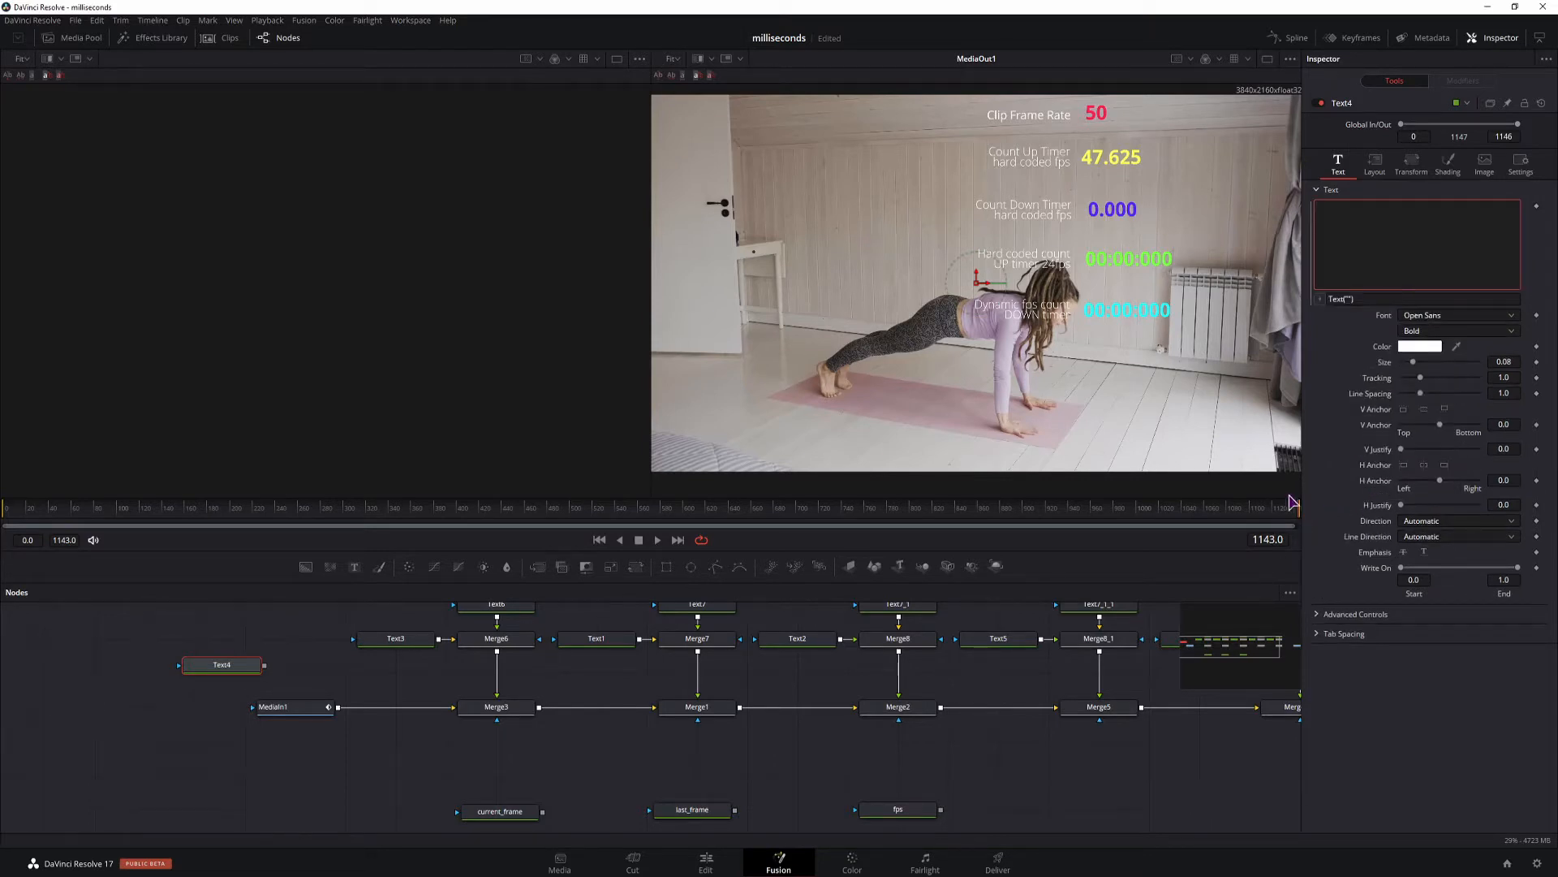
# Set Text4's text expression to os.date("%H:%M:%S",(comp.RenderEnd-time)/24).
pyautogui.click(1364, 301)
pyautogui.write('os.date("%M:%S",(comp.RenderEnd-time)/24)')
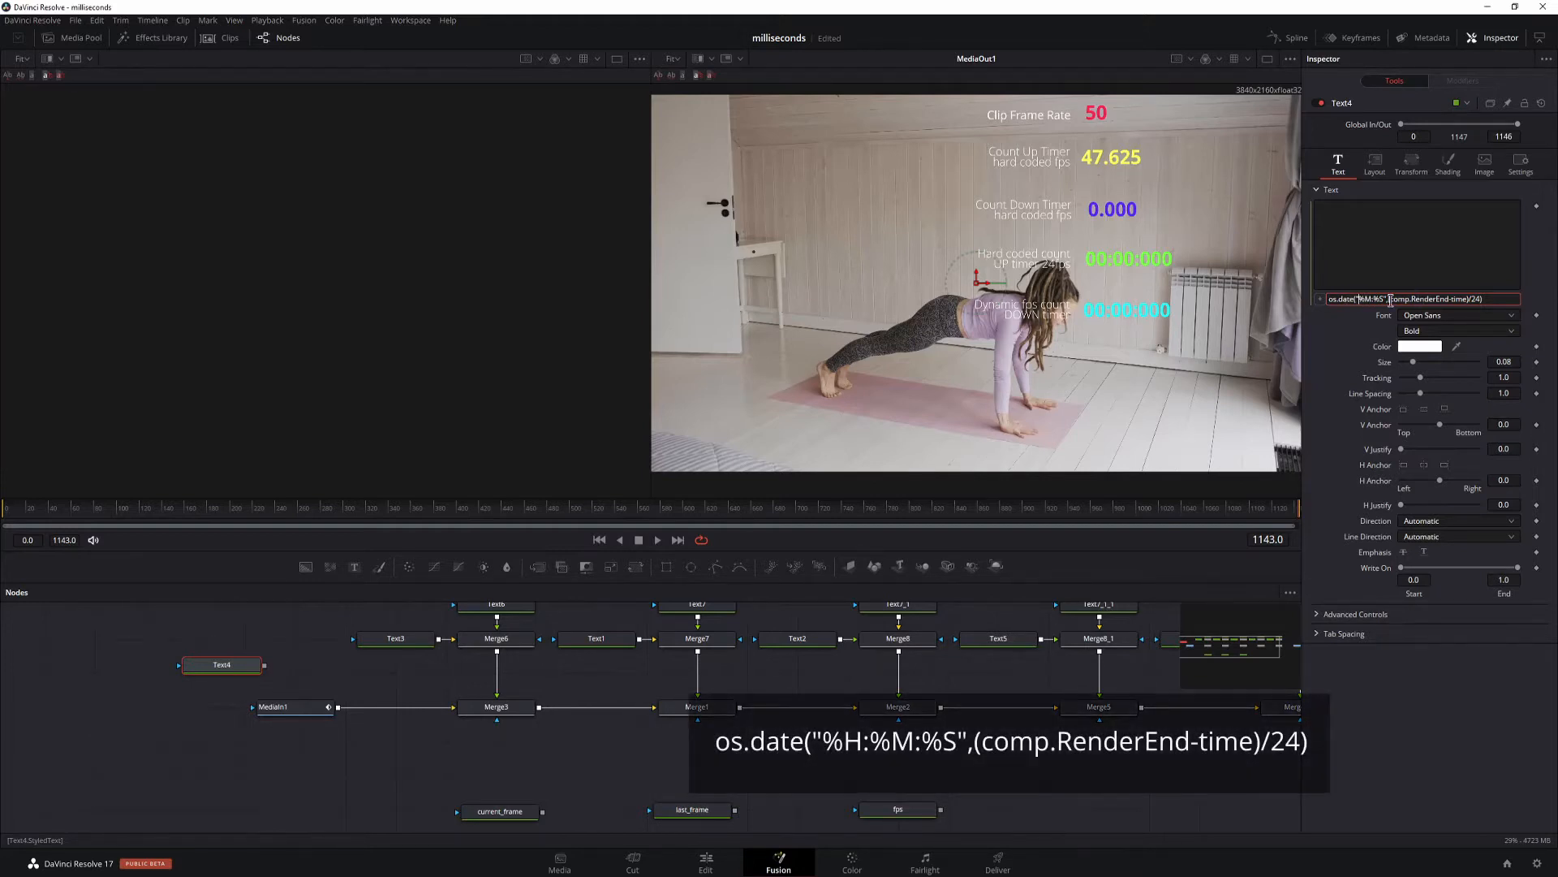
pyautogui.write('%H:%M:')
pyautogui.press('Return')
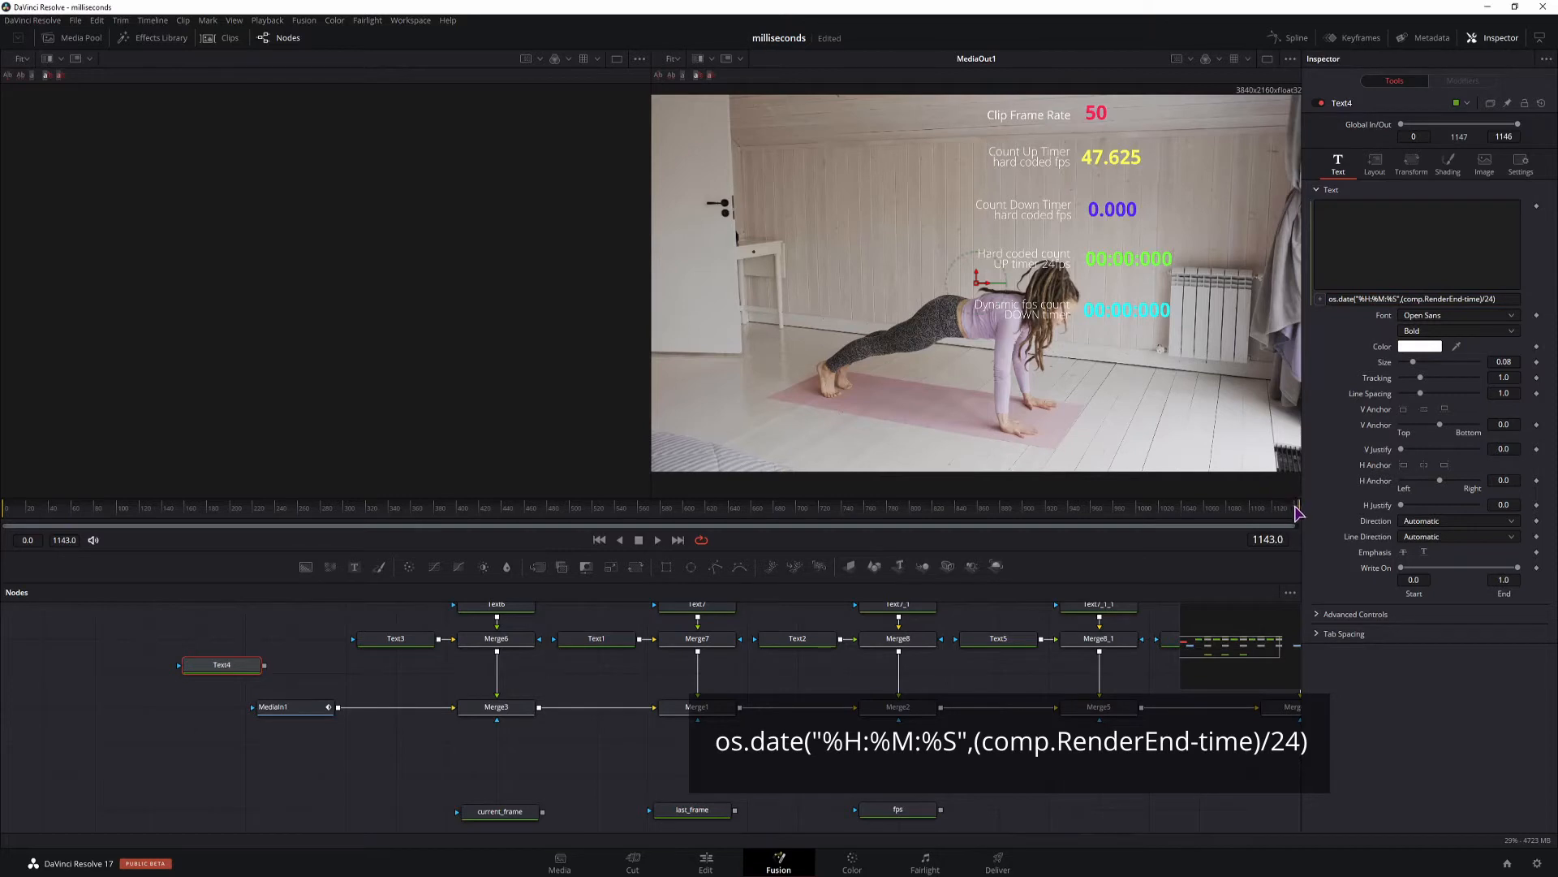
# Move the playhead to frame 737 and check the timeline frame rate in the project settings.
pyautogui.click(840, 509)
pyautogui.click(1537, 863)
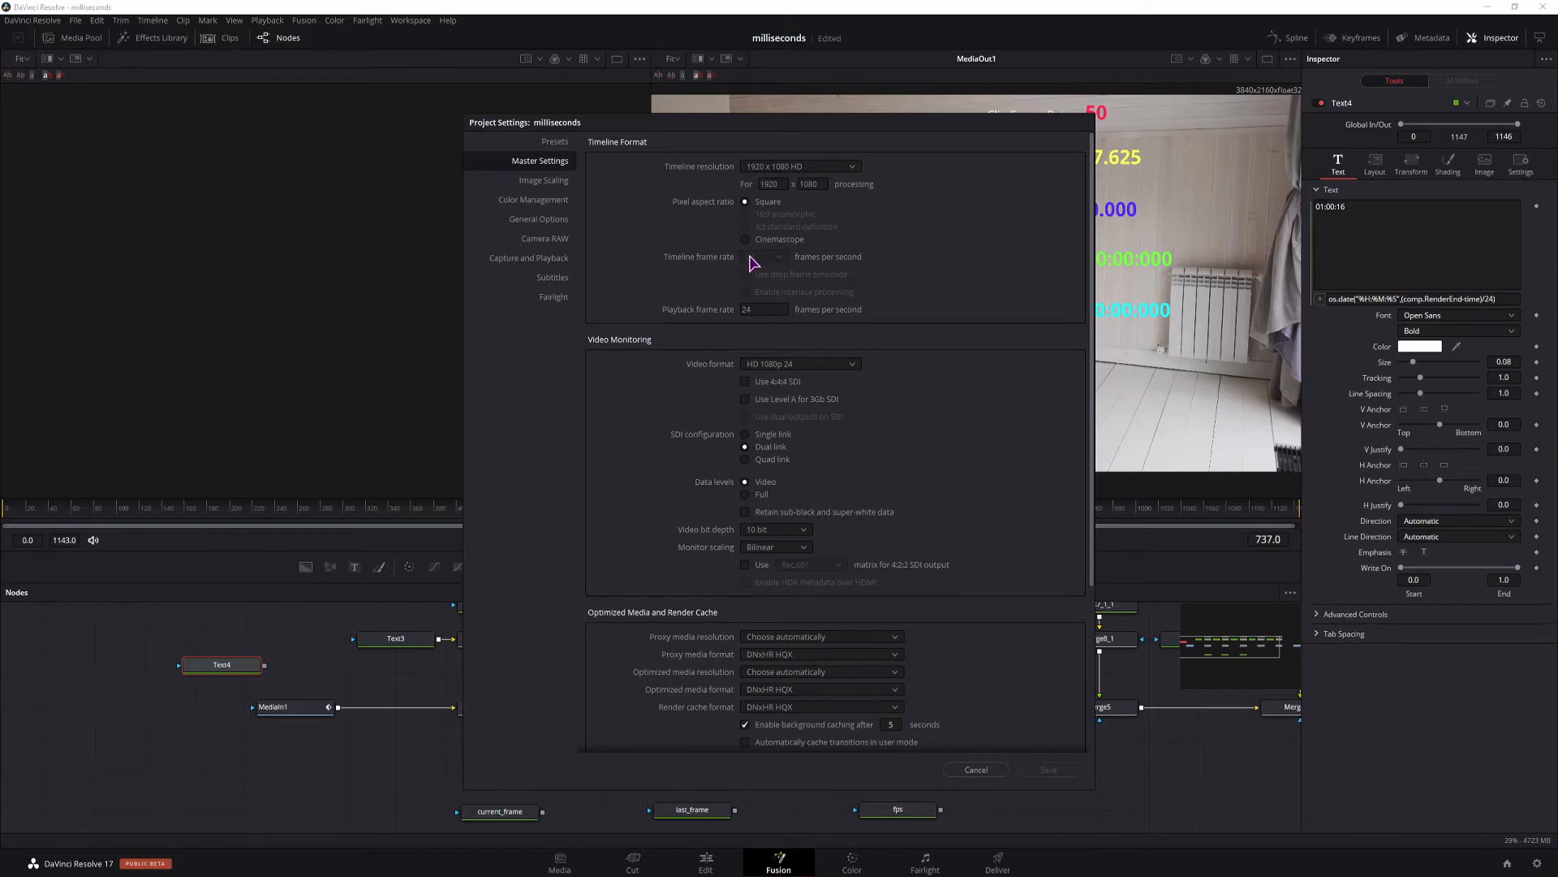
pyautogui.press('Escape')
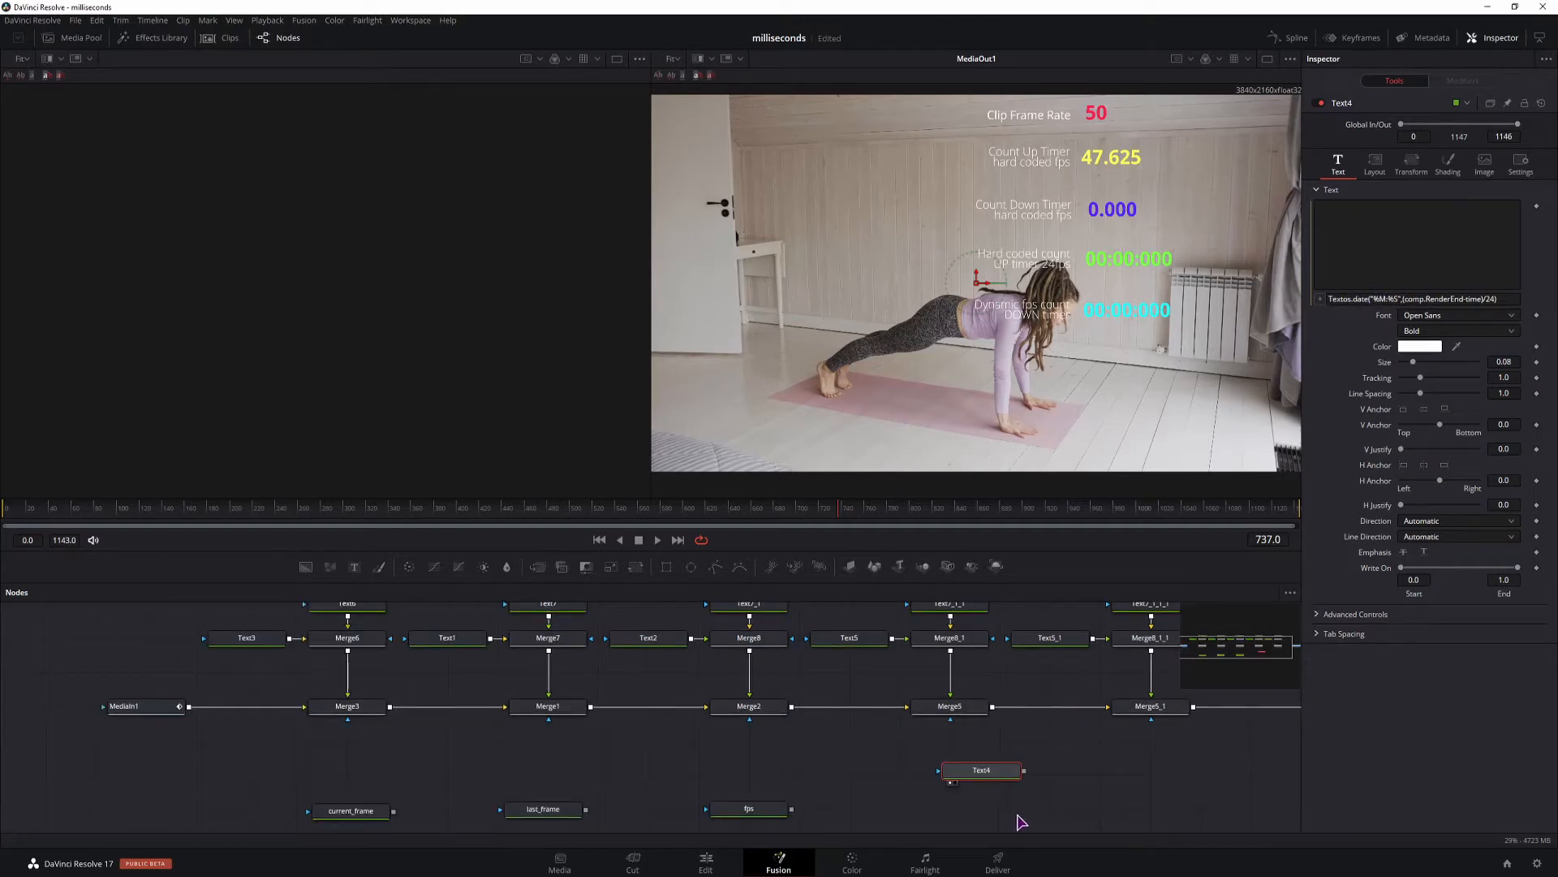
# Re-create the expression on Text4's text and set it to os.date("%M:%S",(comp.RenderEnd-time)/24).
pyautogui.moveTo(966, 772); pyautogui.dragTo(1029, 787)
pyautogui.rightClick(1404, 265)
pyautogui.click(1373, 269)
pyautogui.rightClick(1374, 270)
pyautogui.click(1416, 500)
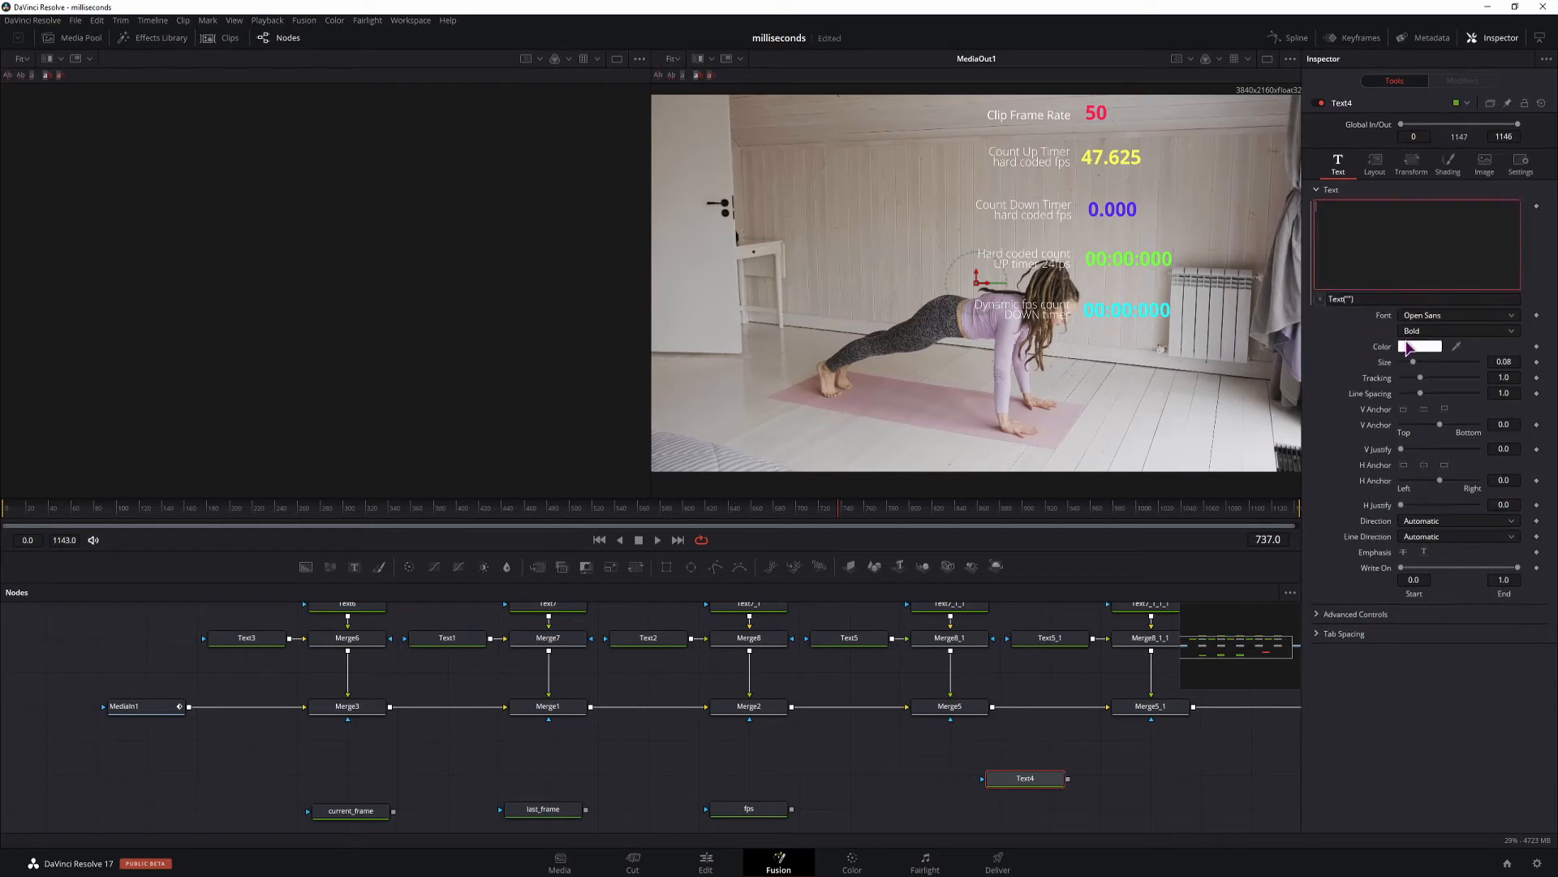
pyautogui.click(1386, 301)
pyautogui.write('os.date("%M:%S",(comp.RenderEnd-time)/24)')
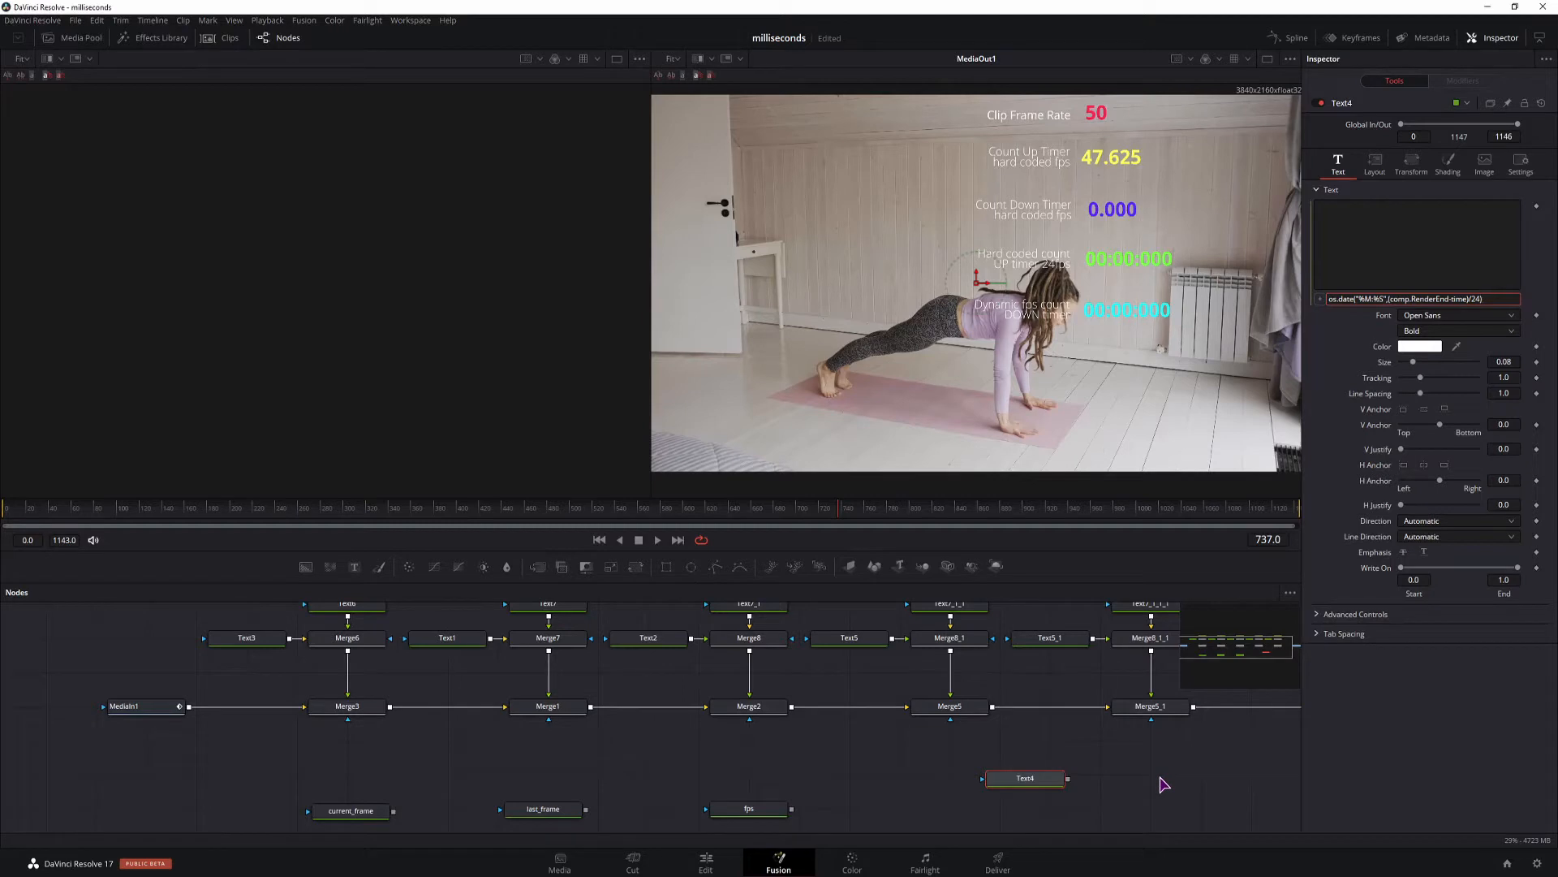
pyautogui.press('Return')
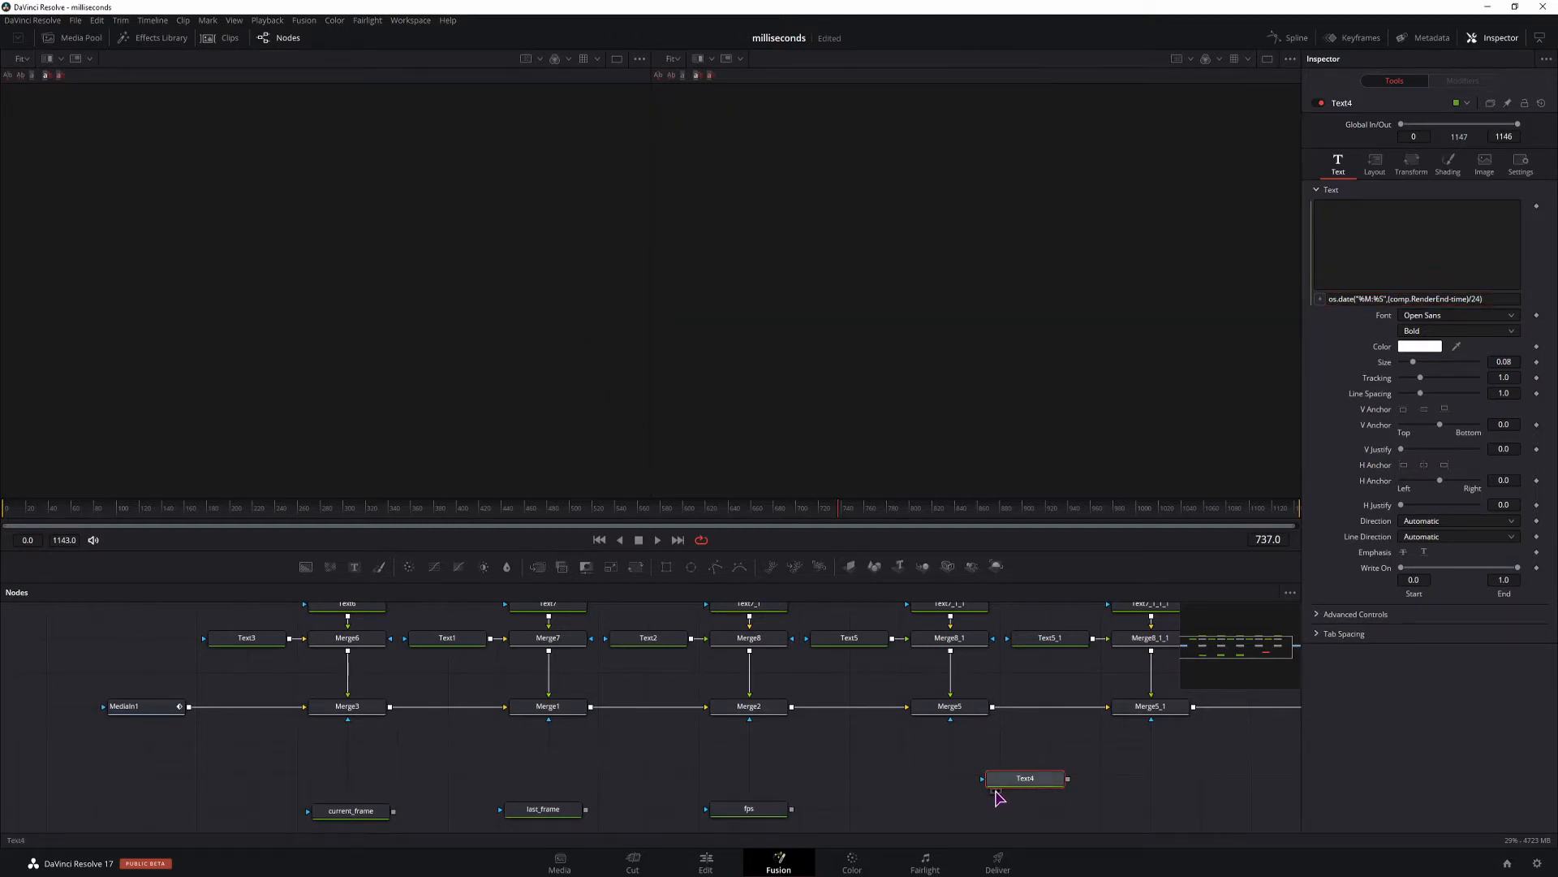
# Append the colon separator ..":".. to the end of Text4's text expression.
pyautogui.moveTo(1126, 737); pyautogui.dragTo(800, 739)
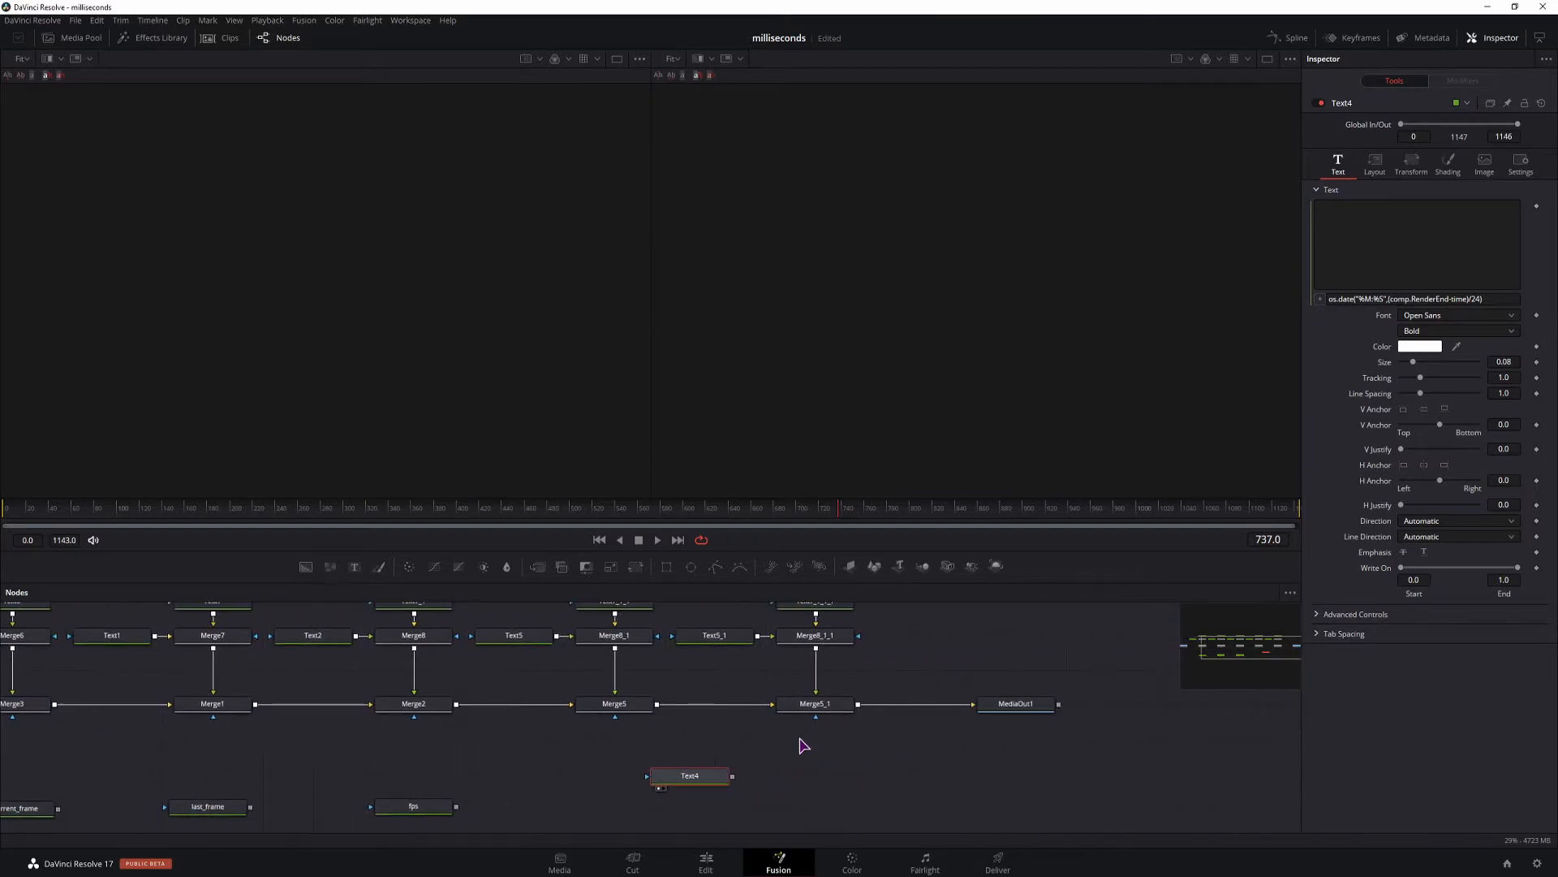
pyautogui.click(987, 716)
pyautogui.moveTo(797, 776); pyautogui.dragTo(874, 756)
pyautogui.click(1499, 299)
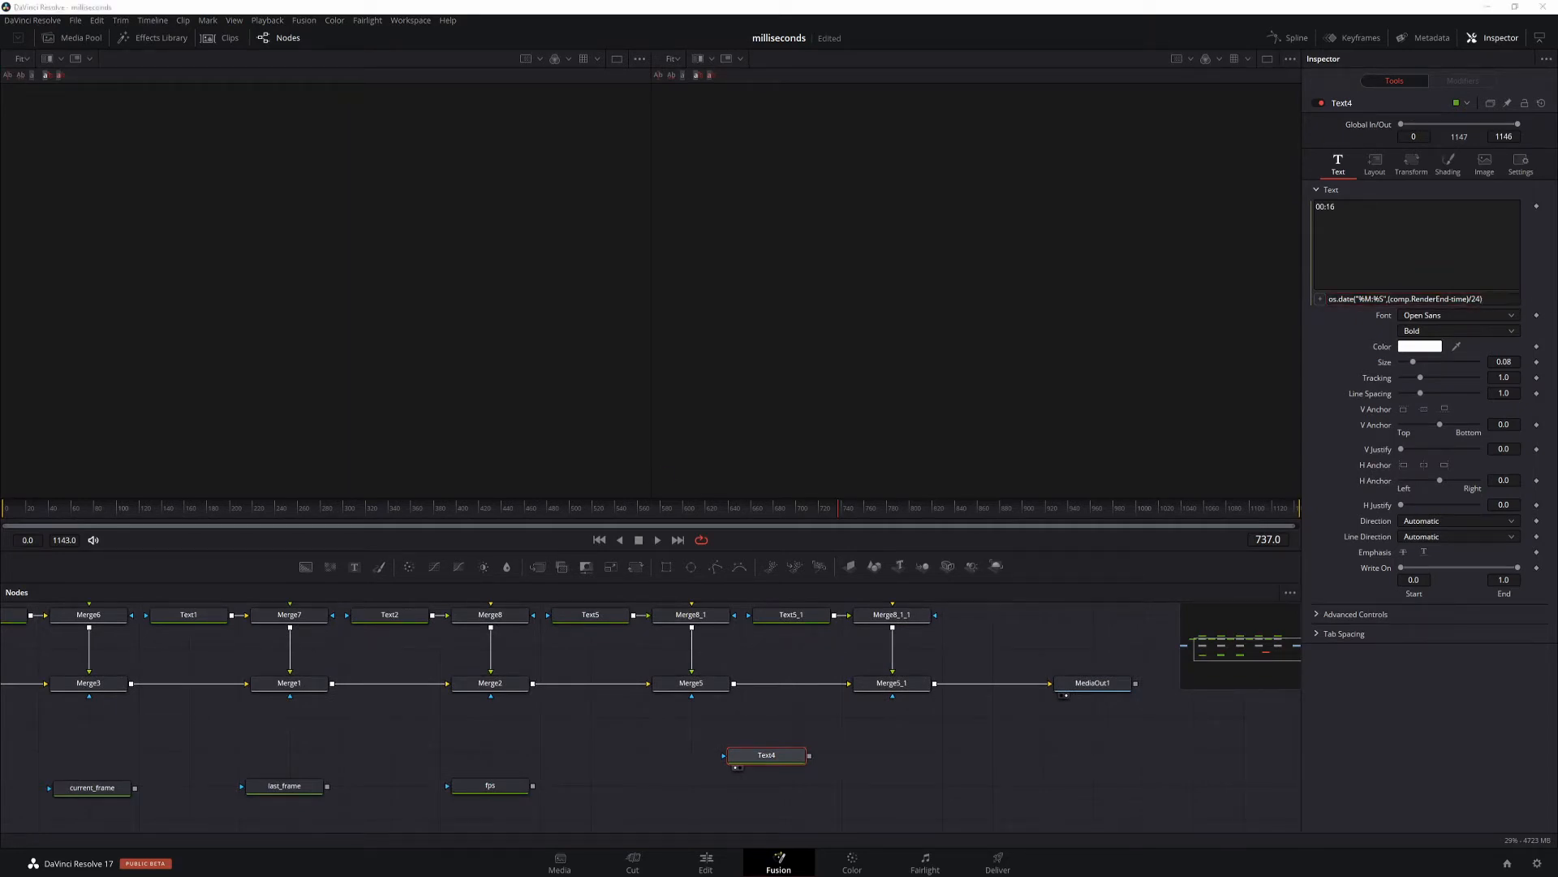
pyautogui.click(1504, 300)
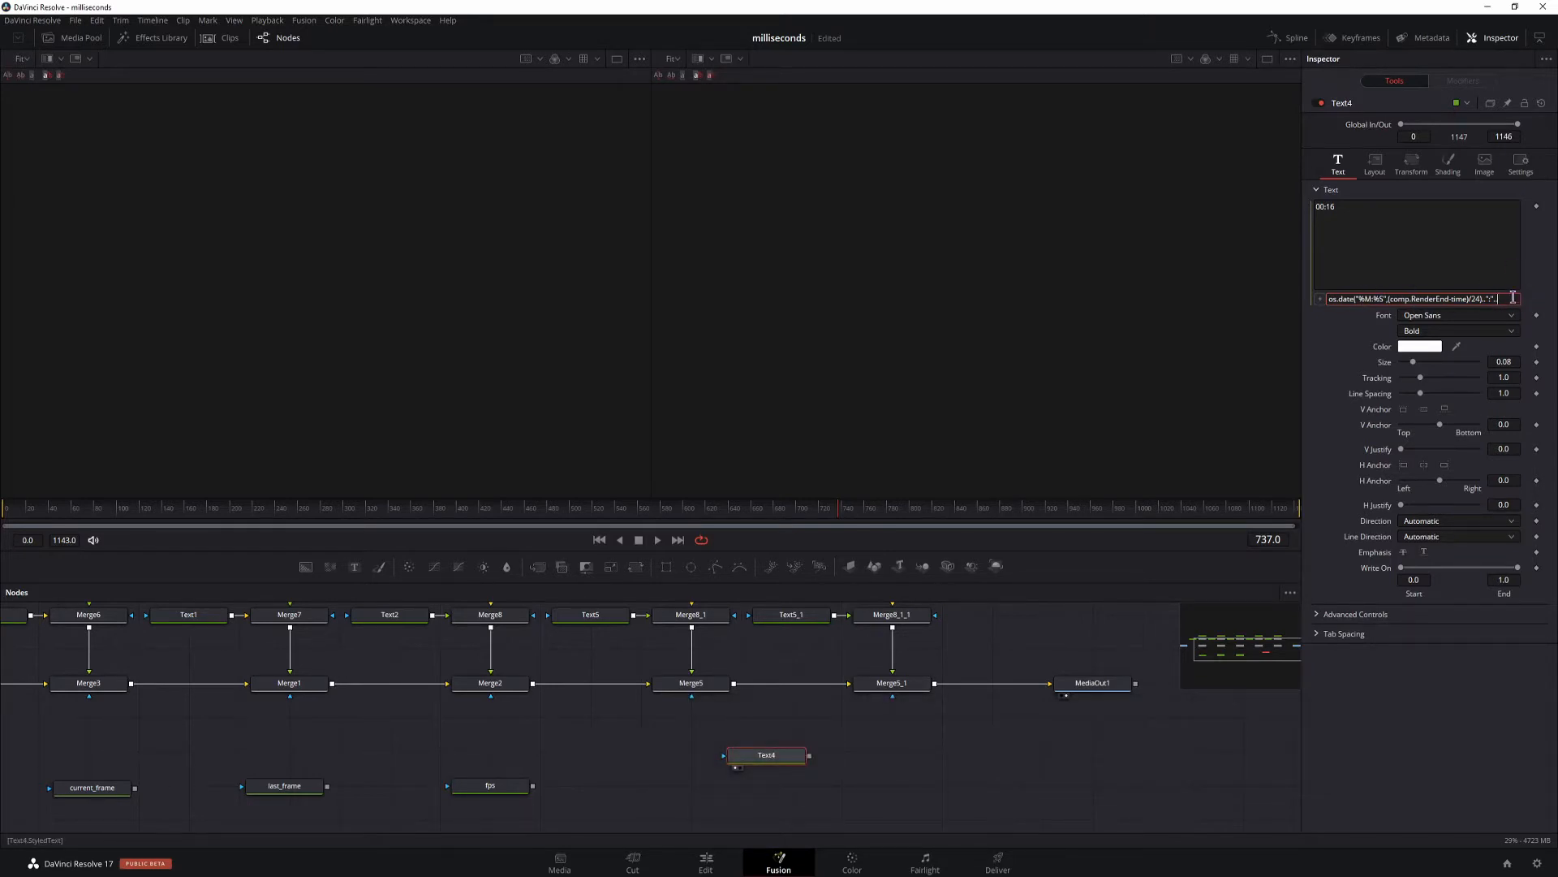
# Paste string.format("%03d",(comp.RenderEnd-time)%24*1000/24) at the end of Text4's text expression.
pyautogui.hotkey('alt', 'Tab')
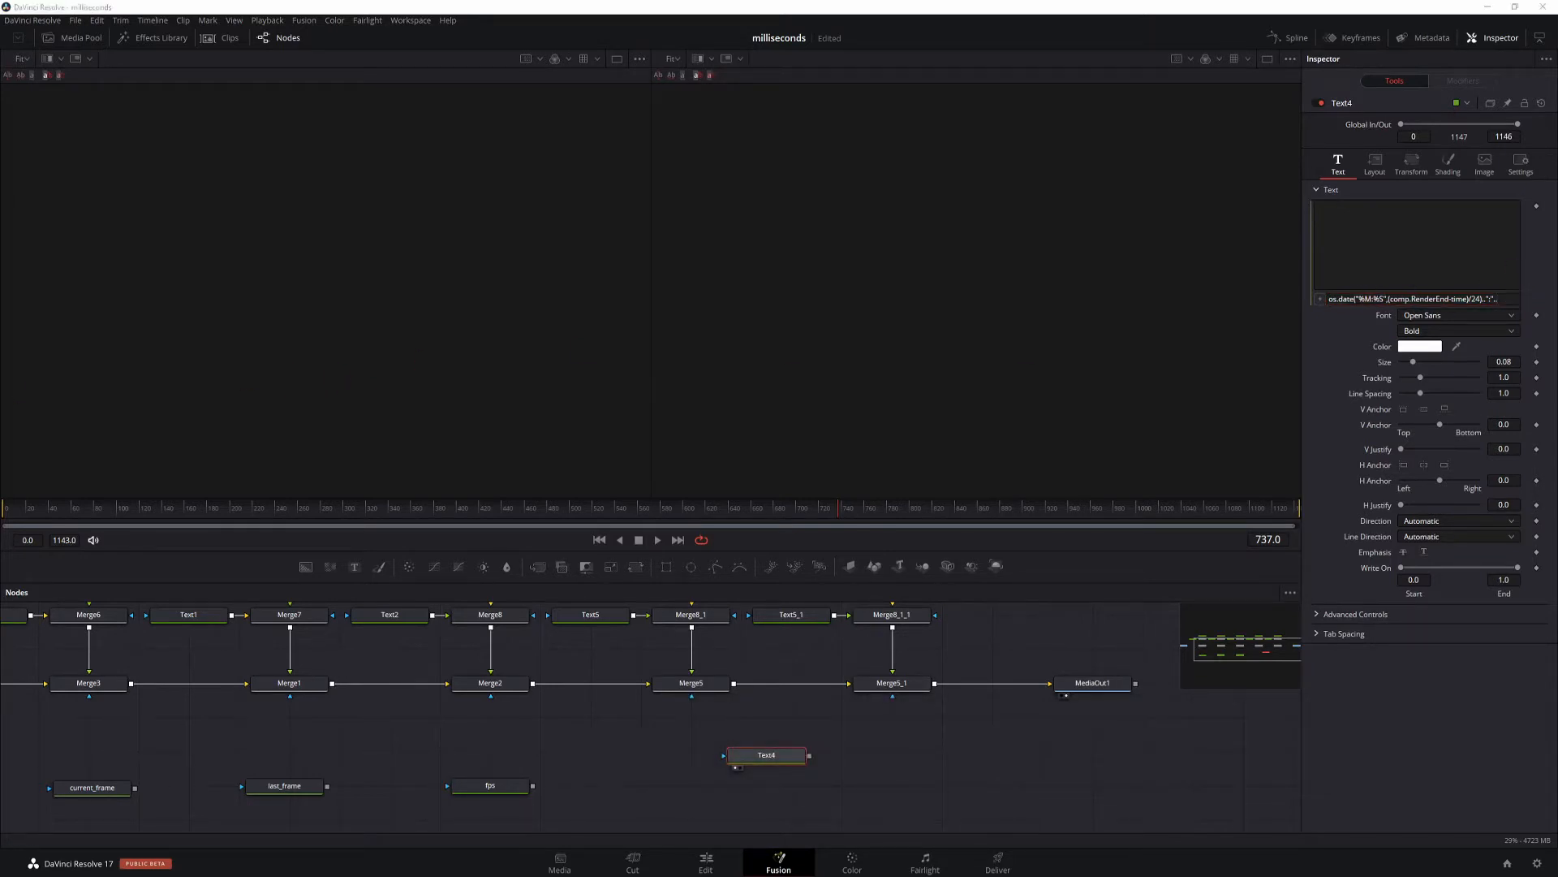
pyautogui.click(1504, 298)
pyautogui.write('string.format("%03d",(comp.RenderEnd-time)%24*1000/24)')
# Examine the %03d zero padding and the remaining-frames calculation in Text4's string.format expression.
pyautogui.click(1378, 299)
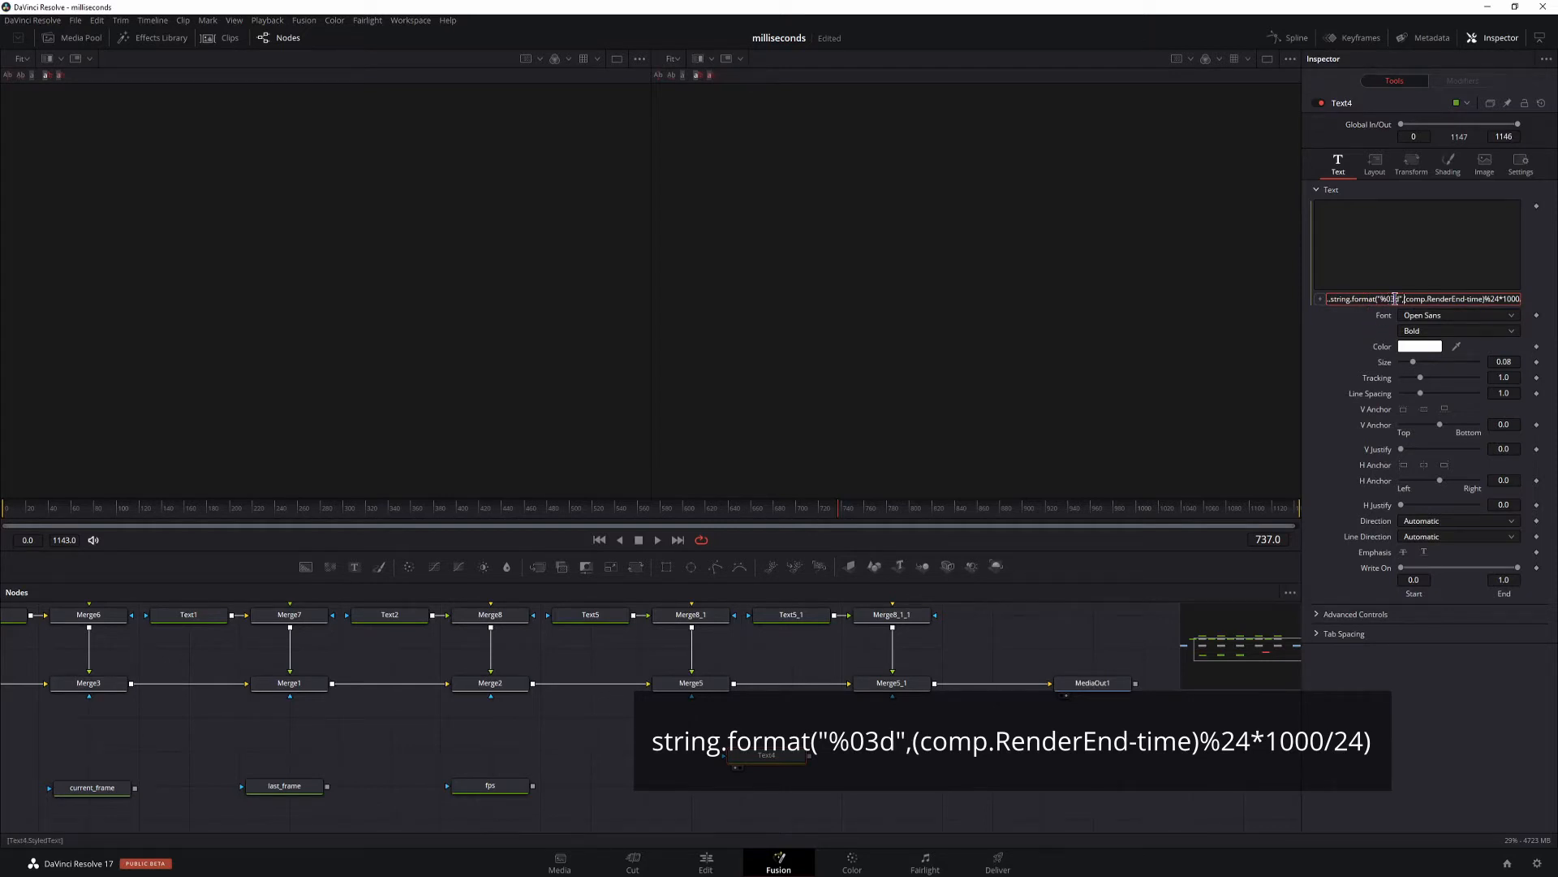
pyautogui.click(1391, 299)
pyautogui.press('BackSpace')
pyautogui.write('0')
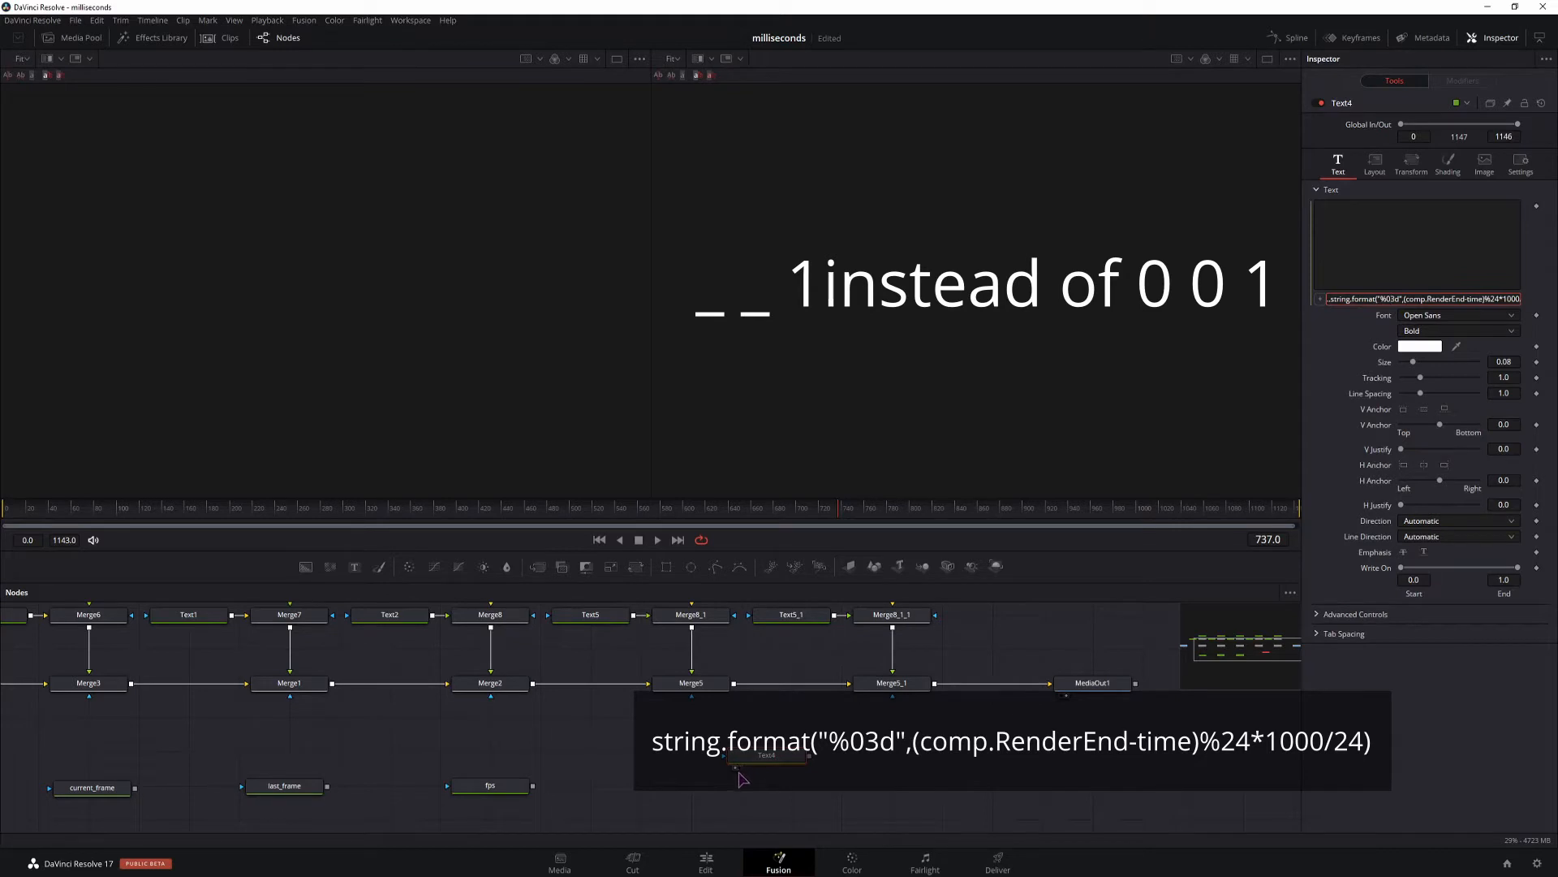
pyautogui.click(1476, 300)
pyautogui.press('Right')
pyautogui.press('Right')
pyautogui.press('Right')
pyautogui.press('Right')
pyautogui.click(1451, 301)
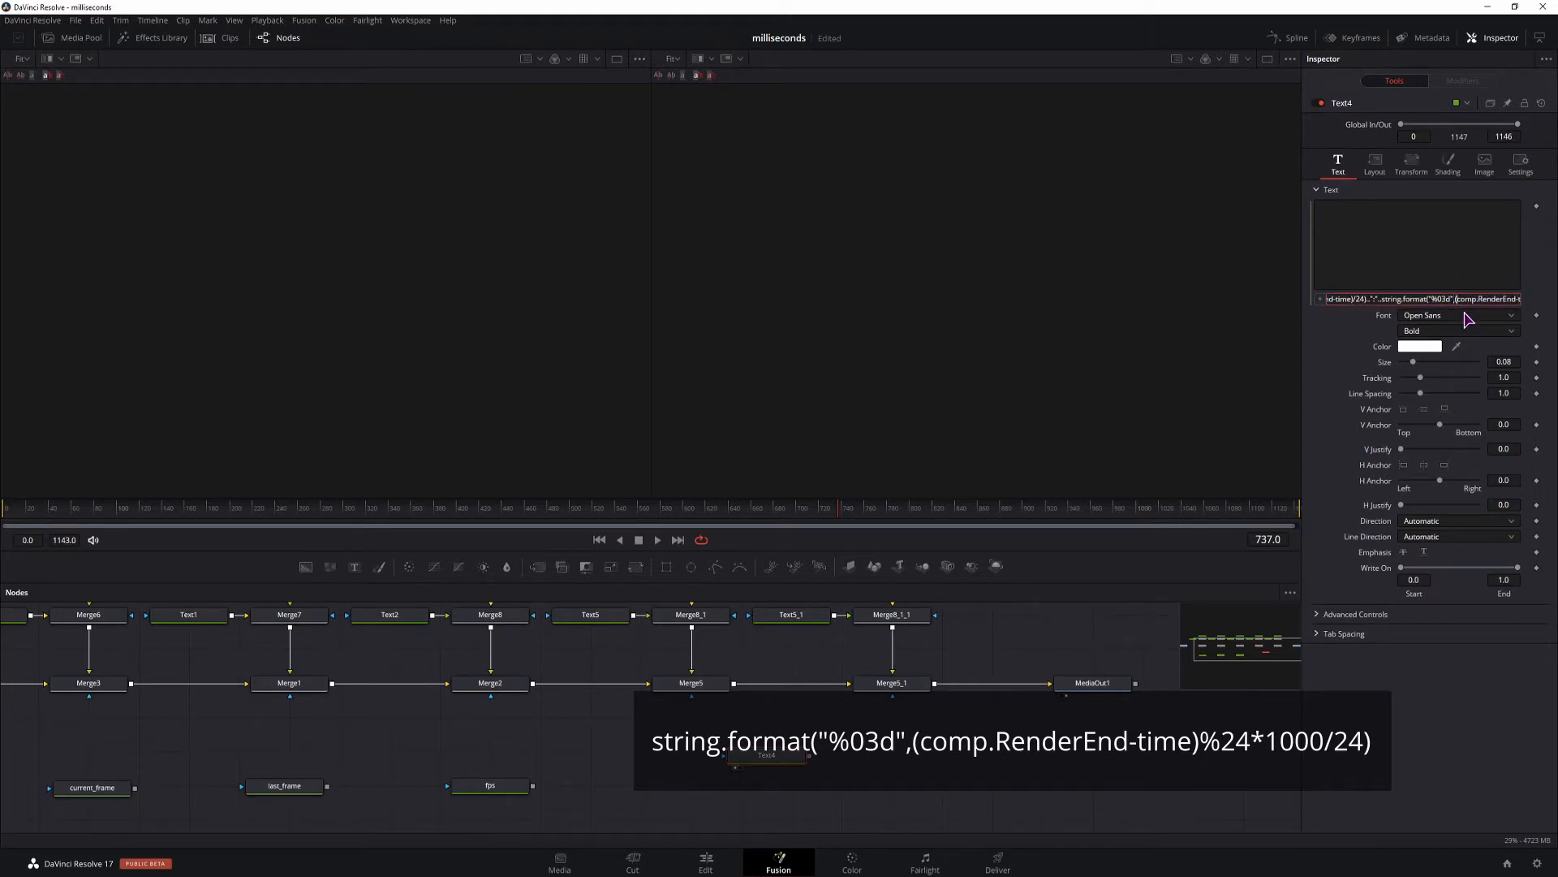
pyautogui.press('Right')
pyautogui.press('Right')
pyautogui.press('Right')
pyautogui.press('Right')
pyautogui.press('Right')
pyautogui.press('Right')
pyautogui.press('Right')
pyautogui.press('Right')
pyautogui.press('Right')
pyautogui.press('Right')
pyautogui.press('Right')
pyautogui.press('Right')
pyautogui.press('Right')
pyautogui.press('Right')
pyautogui.press('Right')
pyautogui.press('Right')
pyautogui.press('Right')
pyautogui.press('Right')
pyautogui.press('Right')
pyautogui.press('Right')
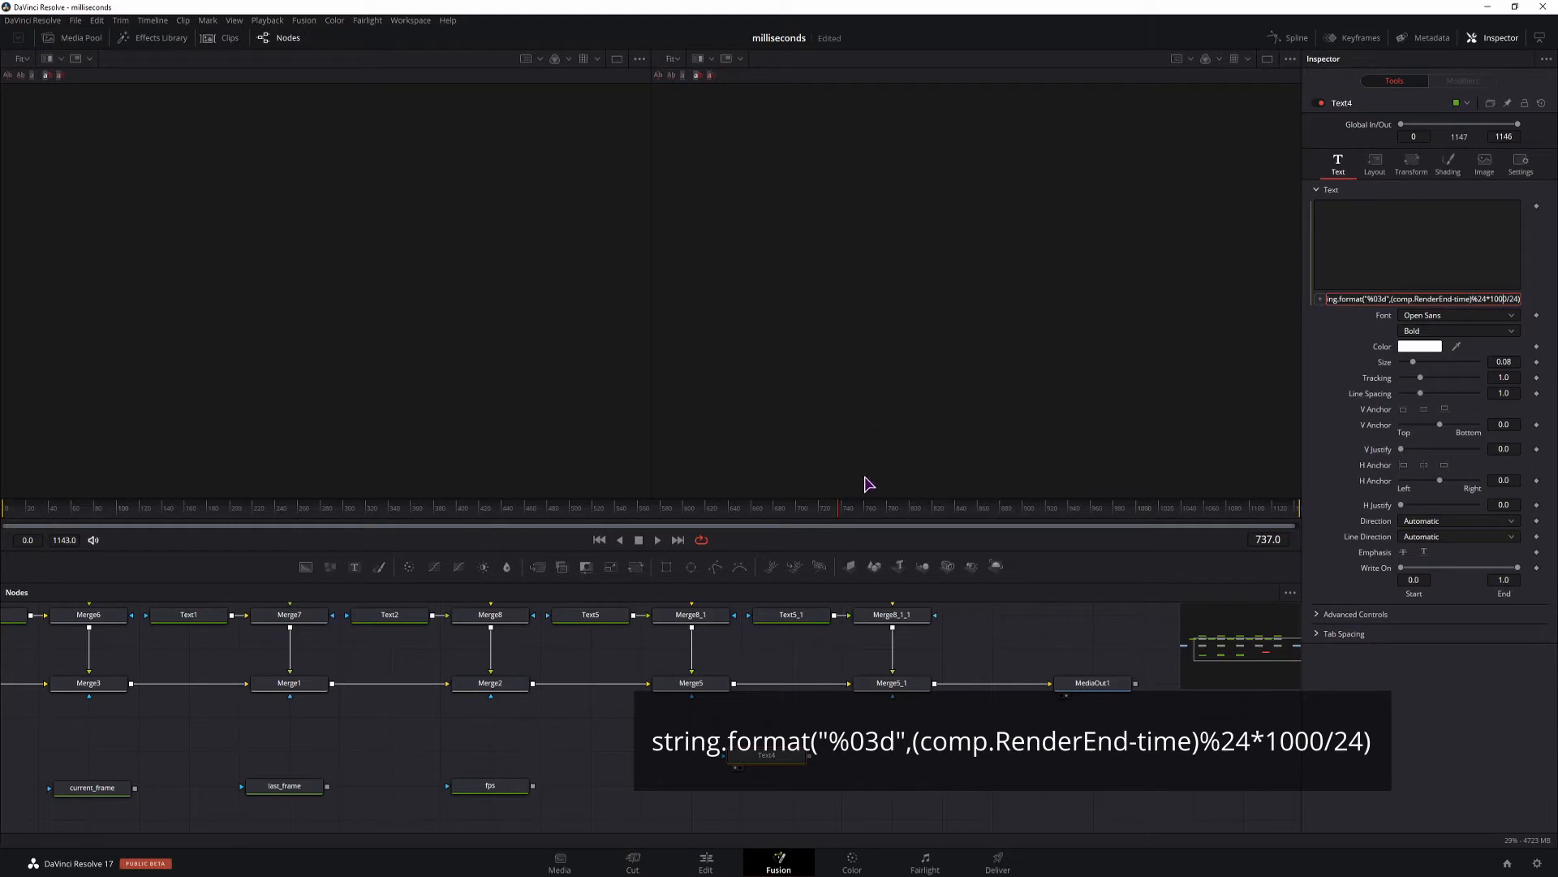
# Apply the completed expression to Text4's text and check the timeline frame rate in the project settings.
pyautogui.click(1491, 298)
pyautogui.press('End')
pyautogui.press('Return')
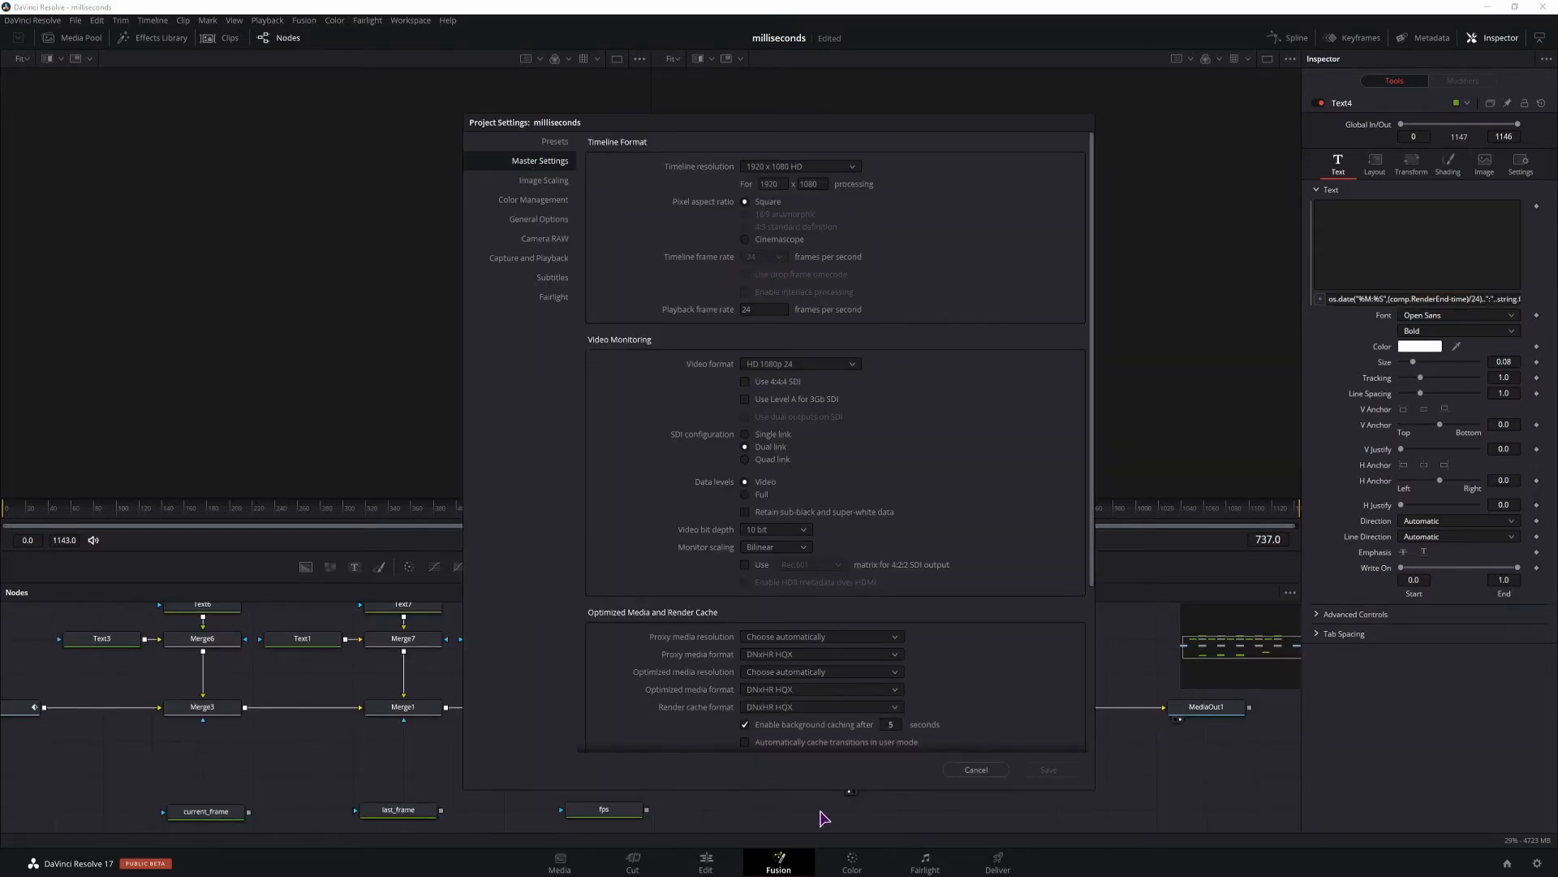
pyautogui.click(1004, 771)
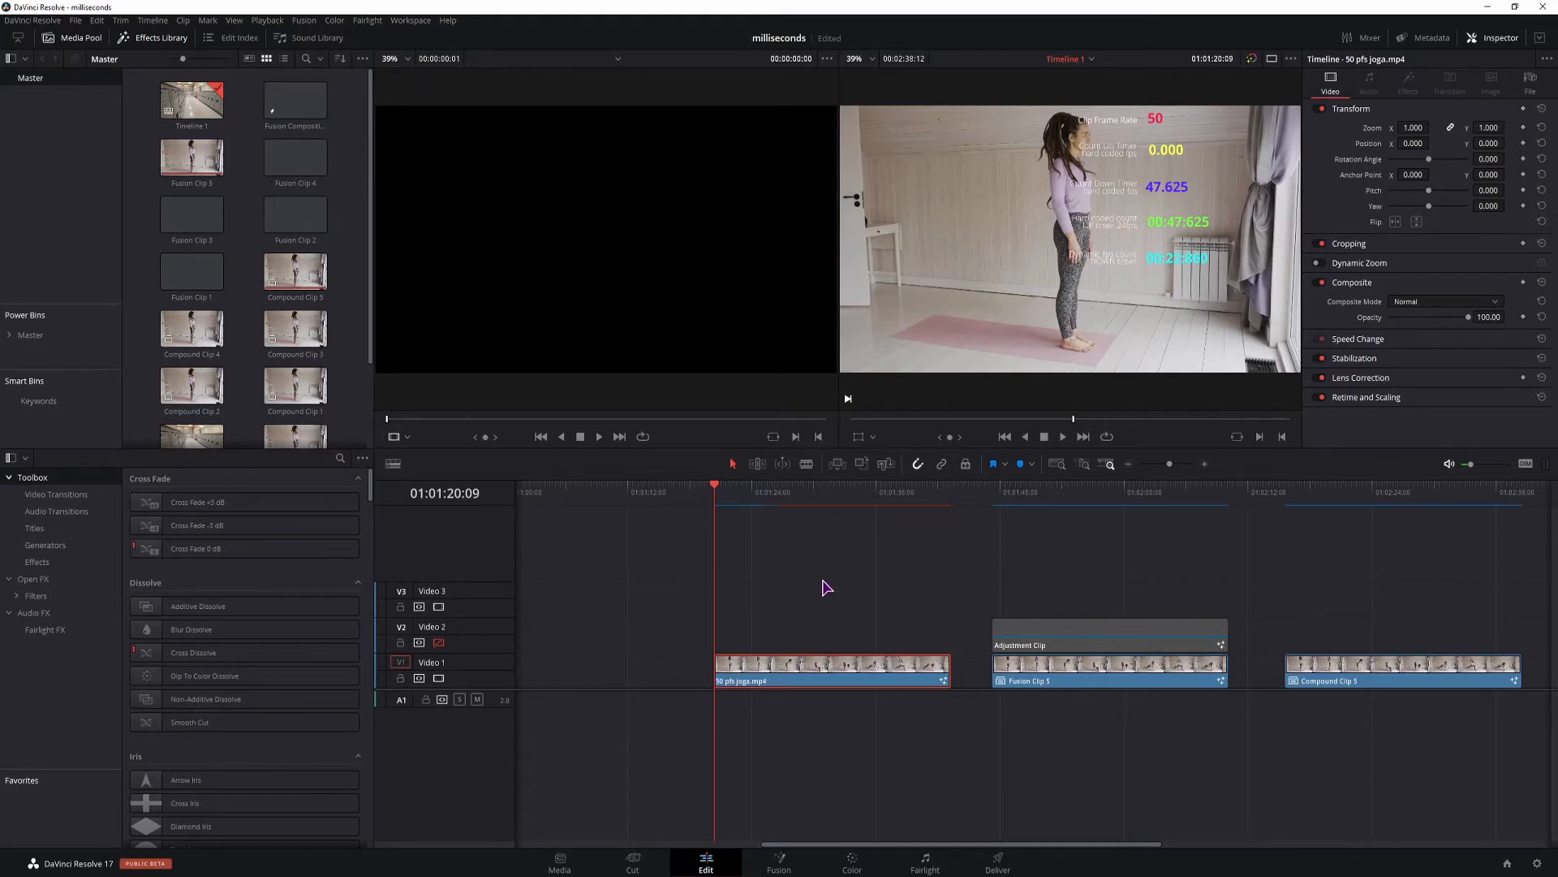
# Compare the frame rate and timer overlays across the 50 pfs joga.mp4, Fusion Clip 5 and Compound Clip 5 clips on the Edit timeline.
pyautogui.moveTo(730, 497); pyautogui.dragTo(1072, 501)
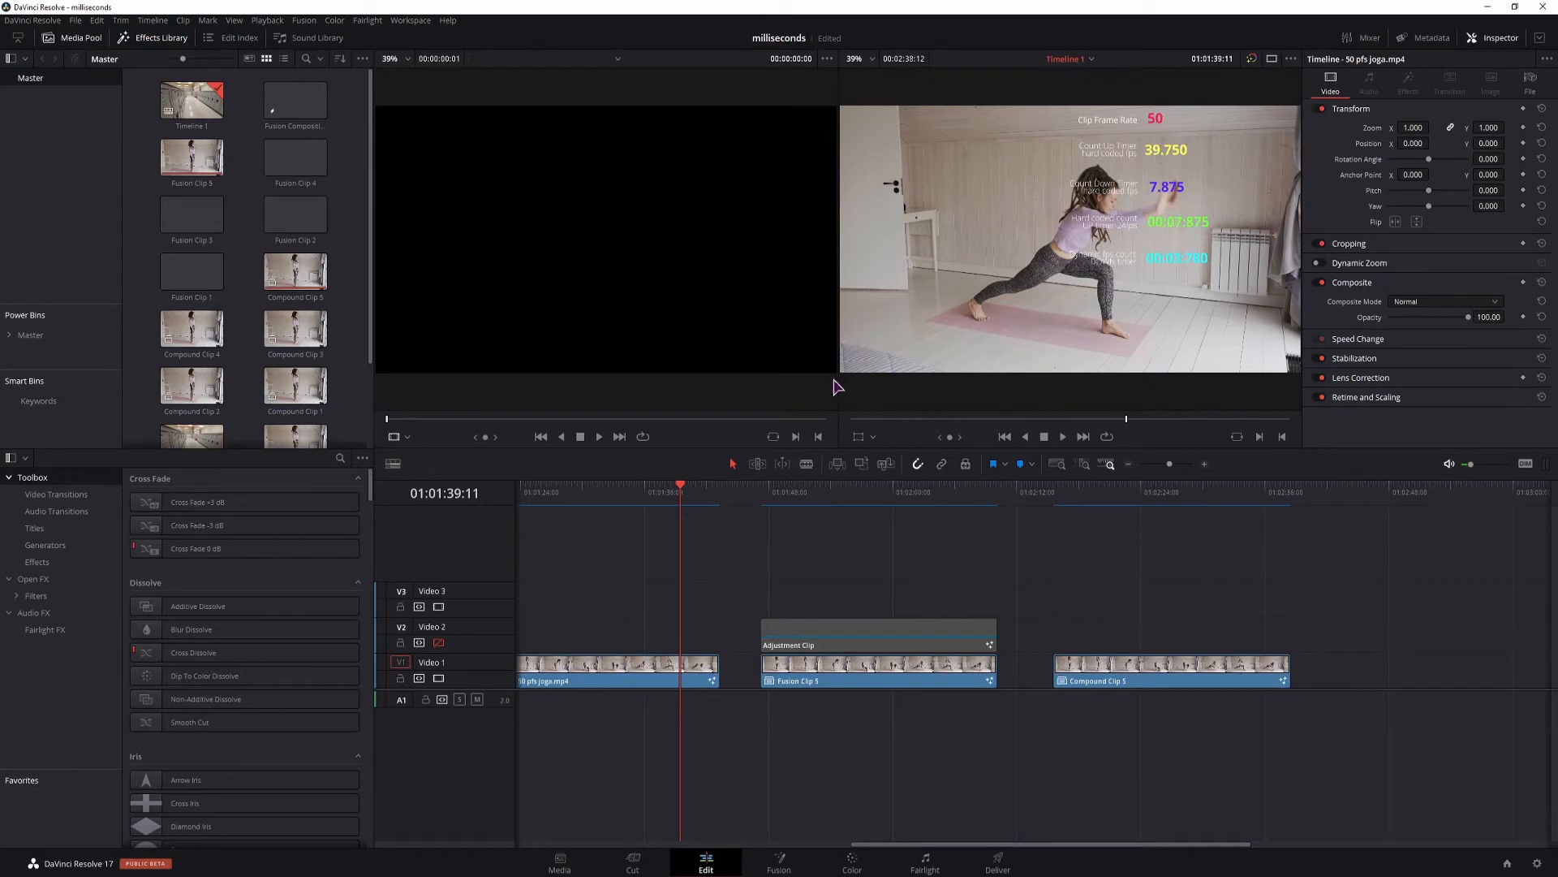
pyautogui.click(597, 683)
pyautogui.click(823, 495)
pyautogui.click(867, 687)
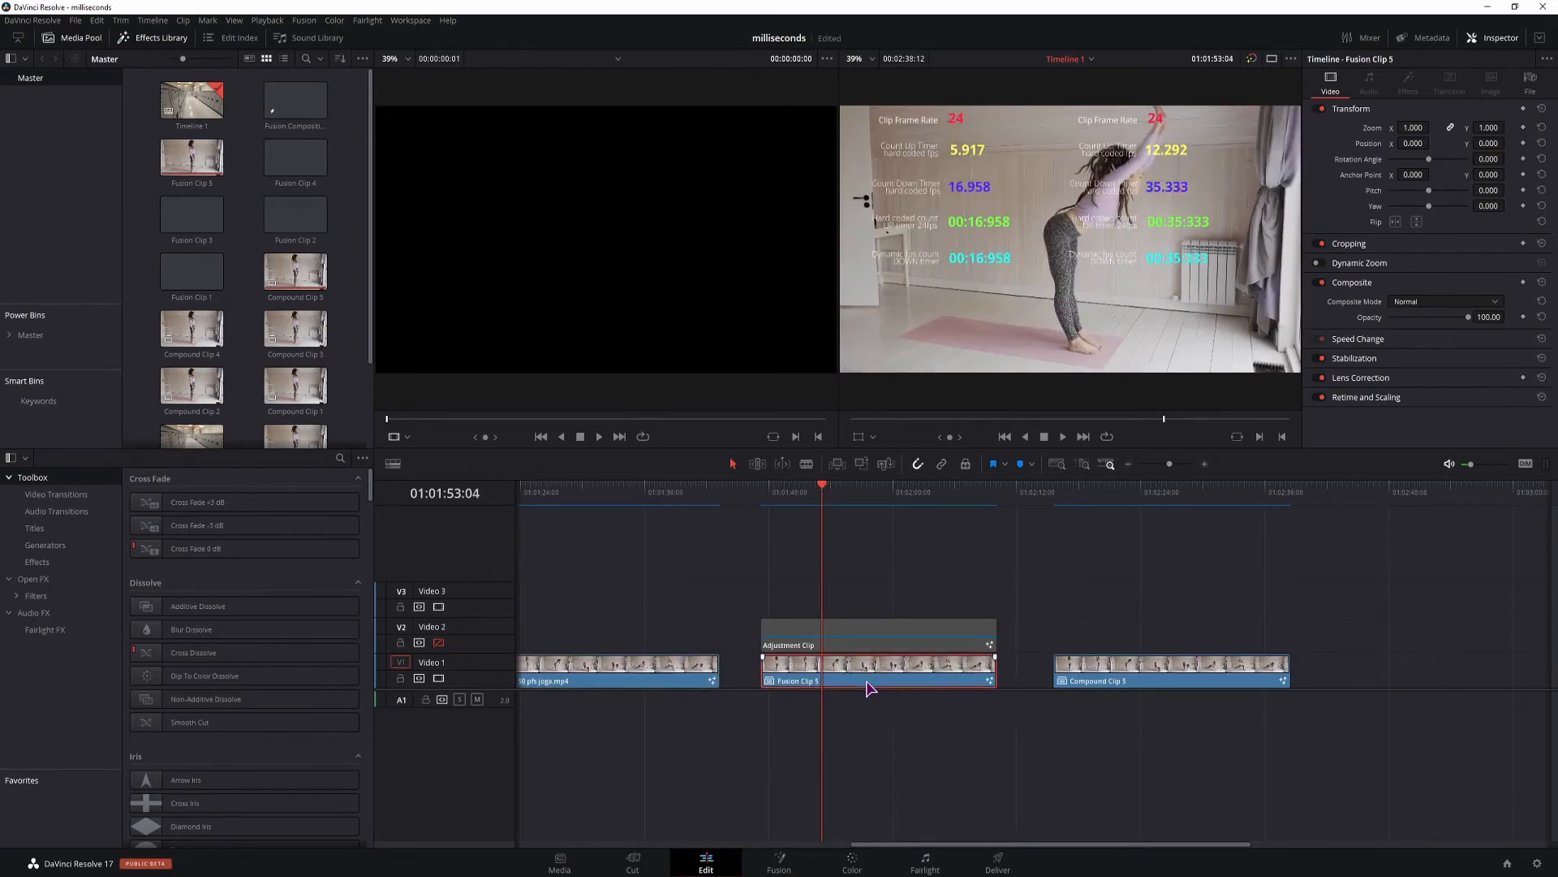
pyautogui.click(1088, 491)
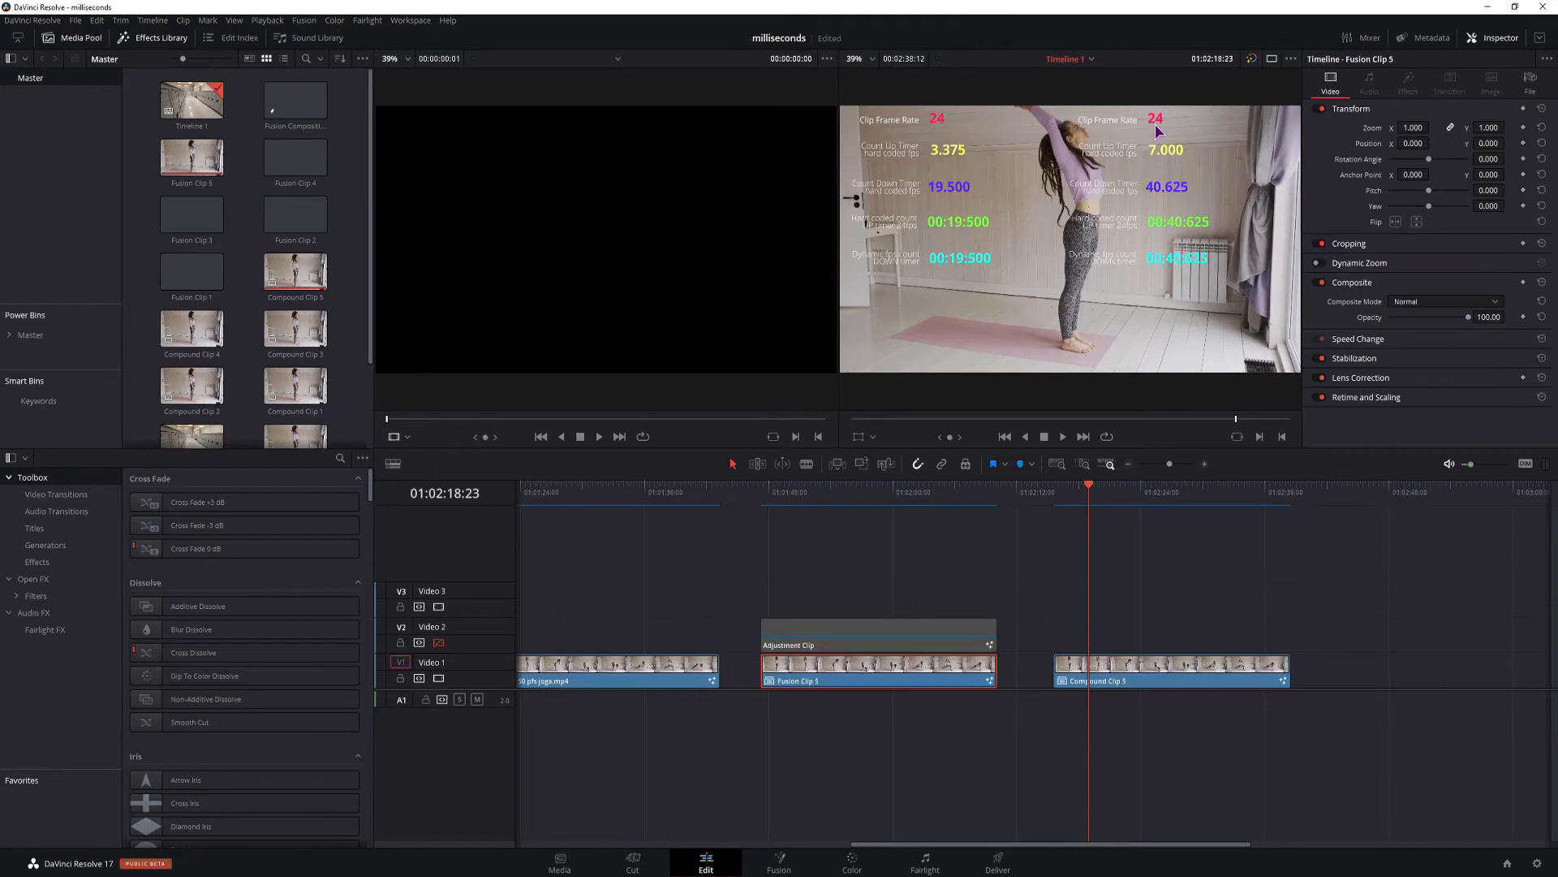
pyautogui.click(866, 493)
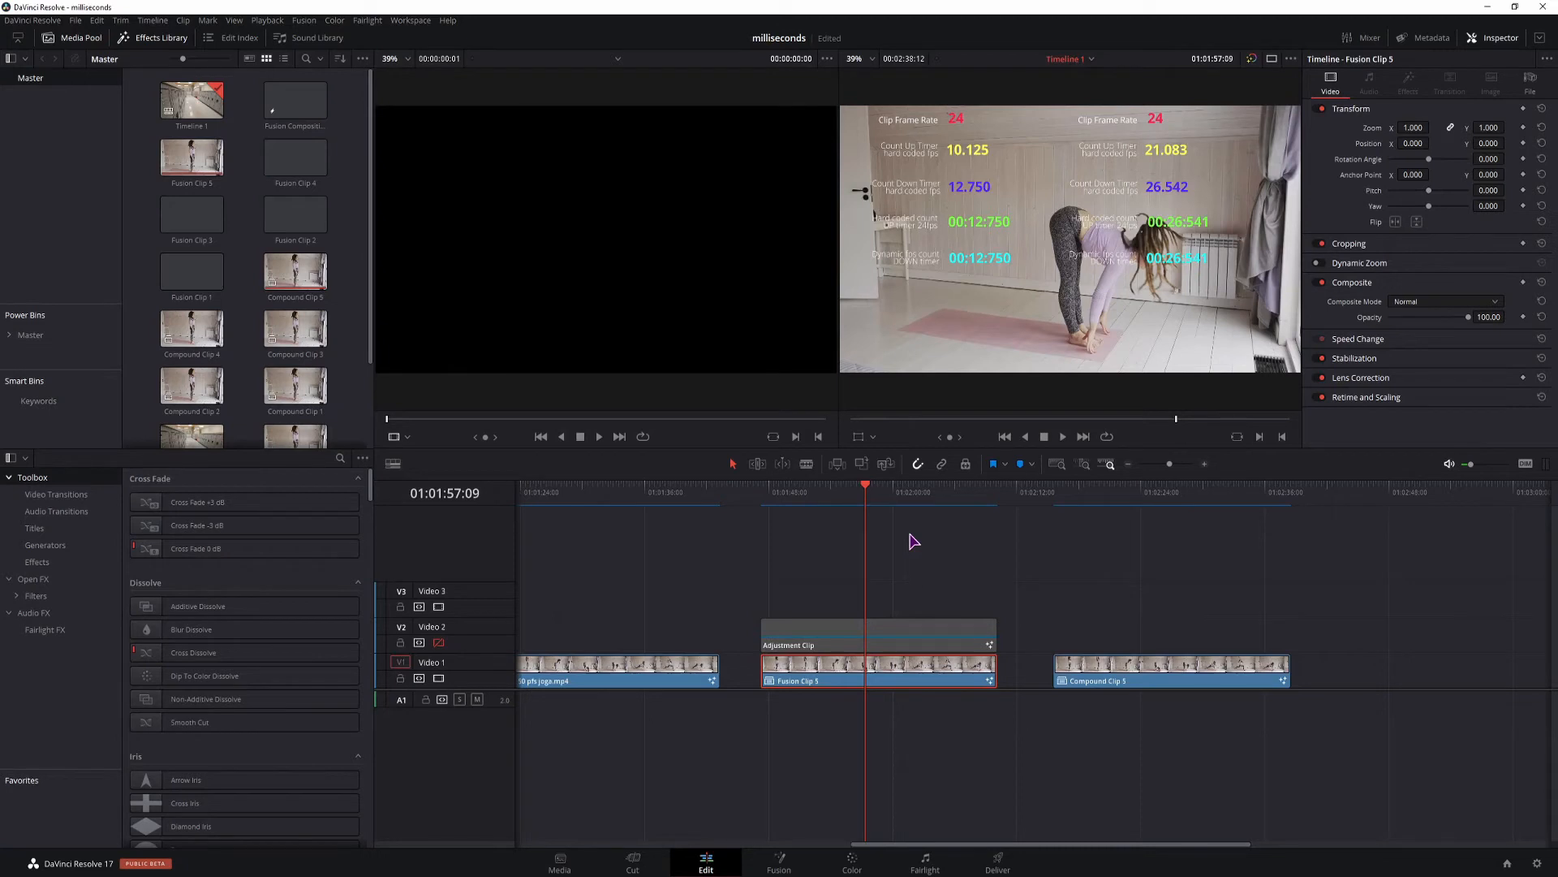
pyautogui.click(703, 497)
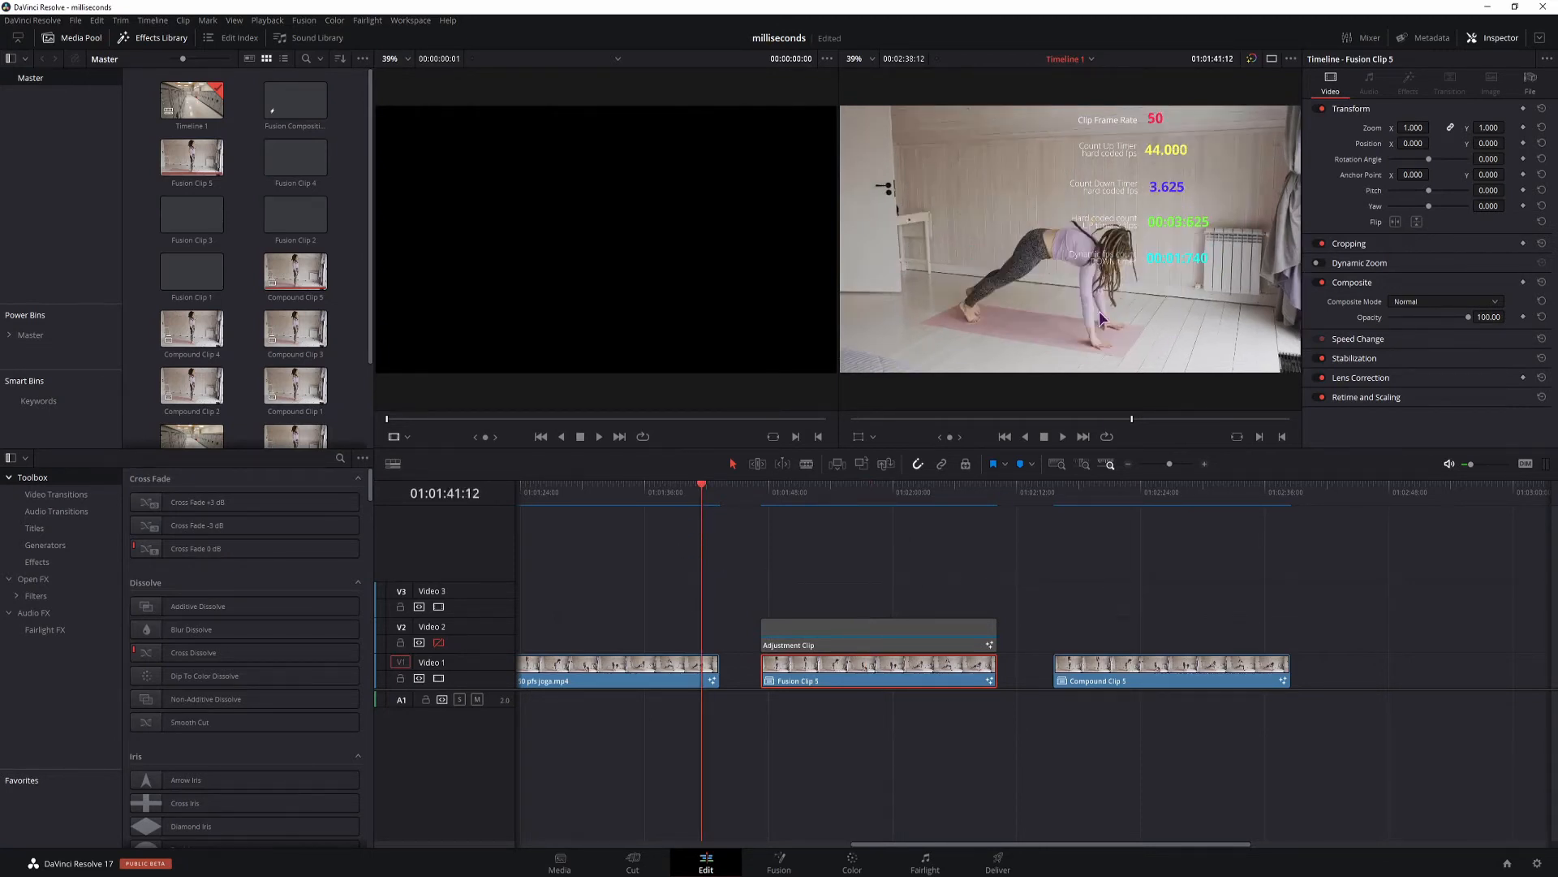
pyautogui.click(938, 504)
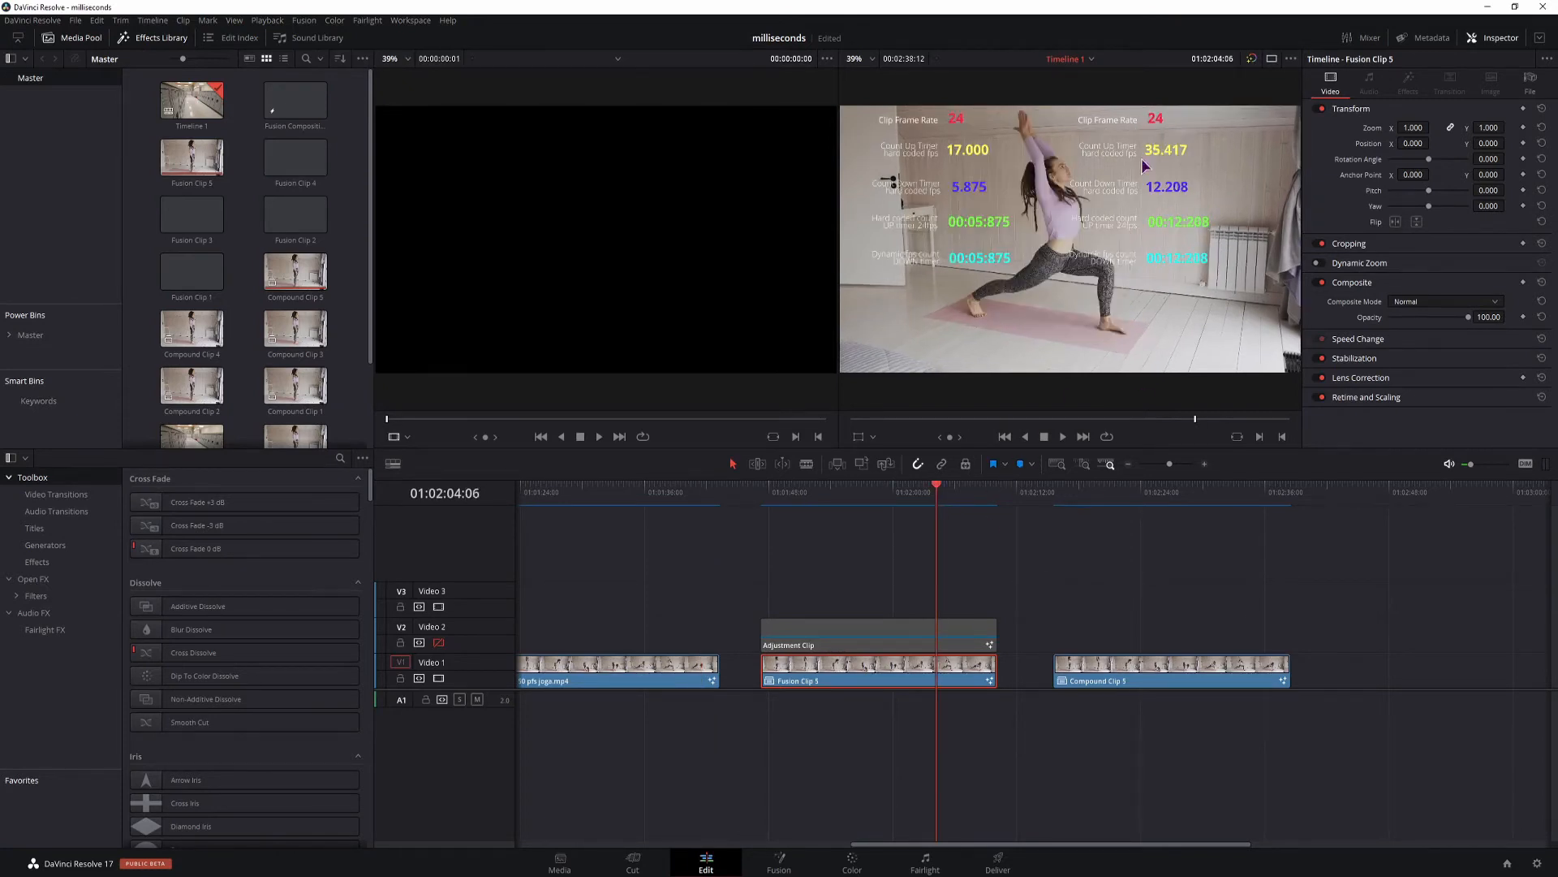
pyautogui.click(1141, 504)
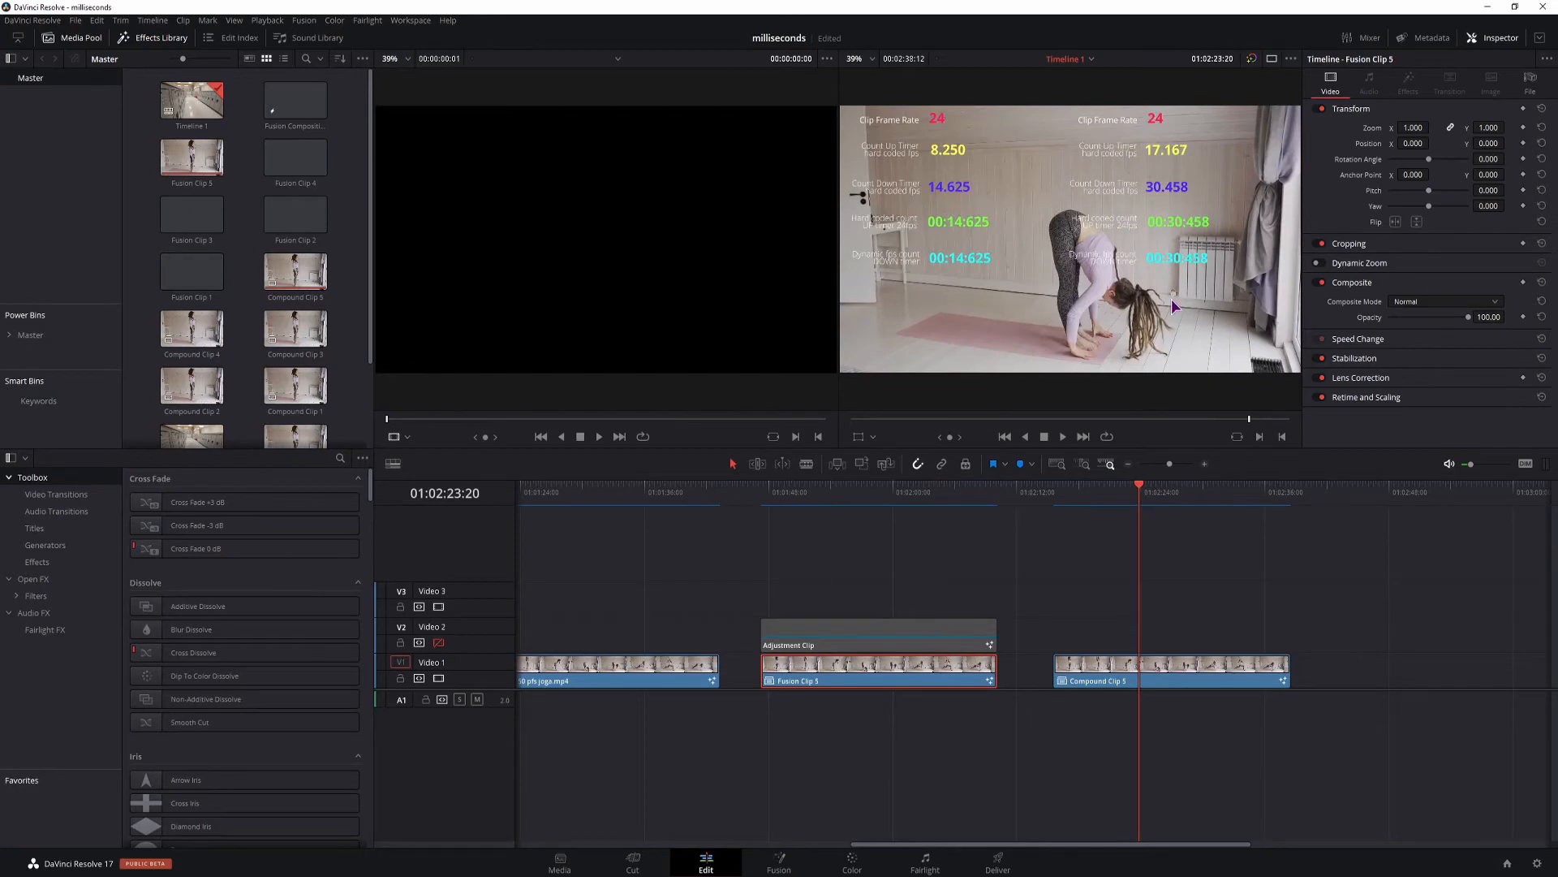
# Compare the countdown overlays of Compound Clip 5 and the Adjustment Clip at several points on the timeline.
pyautogui.click(1103, 680)
pyautogui.rightClick(1167, 671)
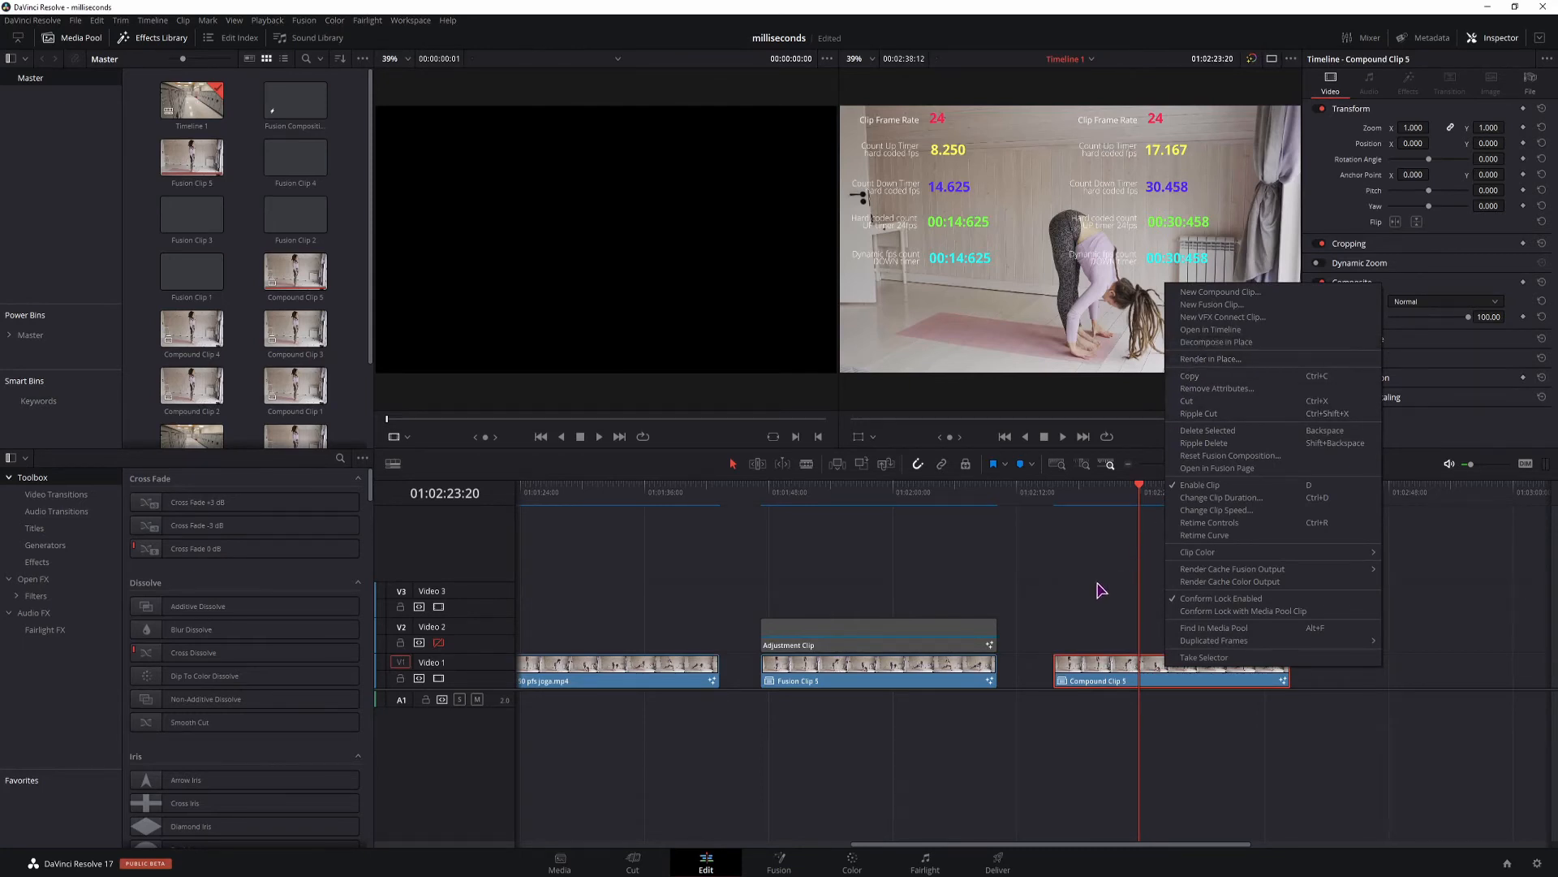
pyautogui.click(1094, 654)
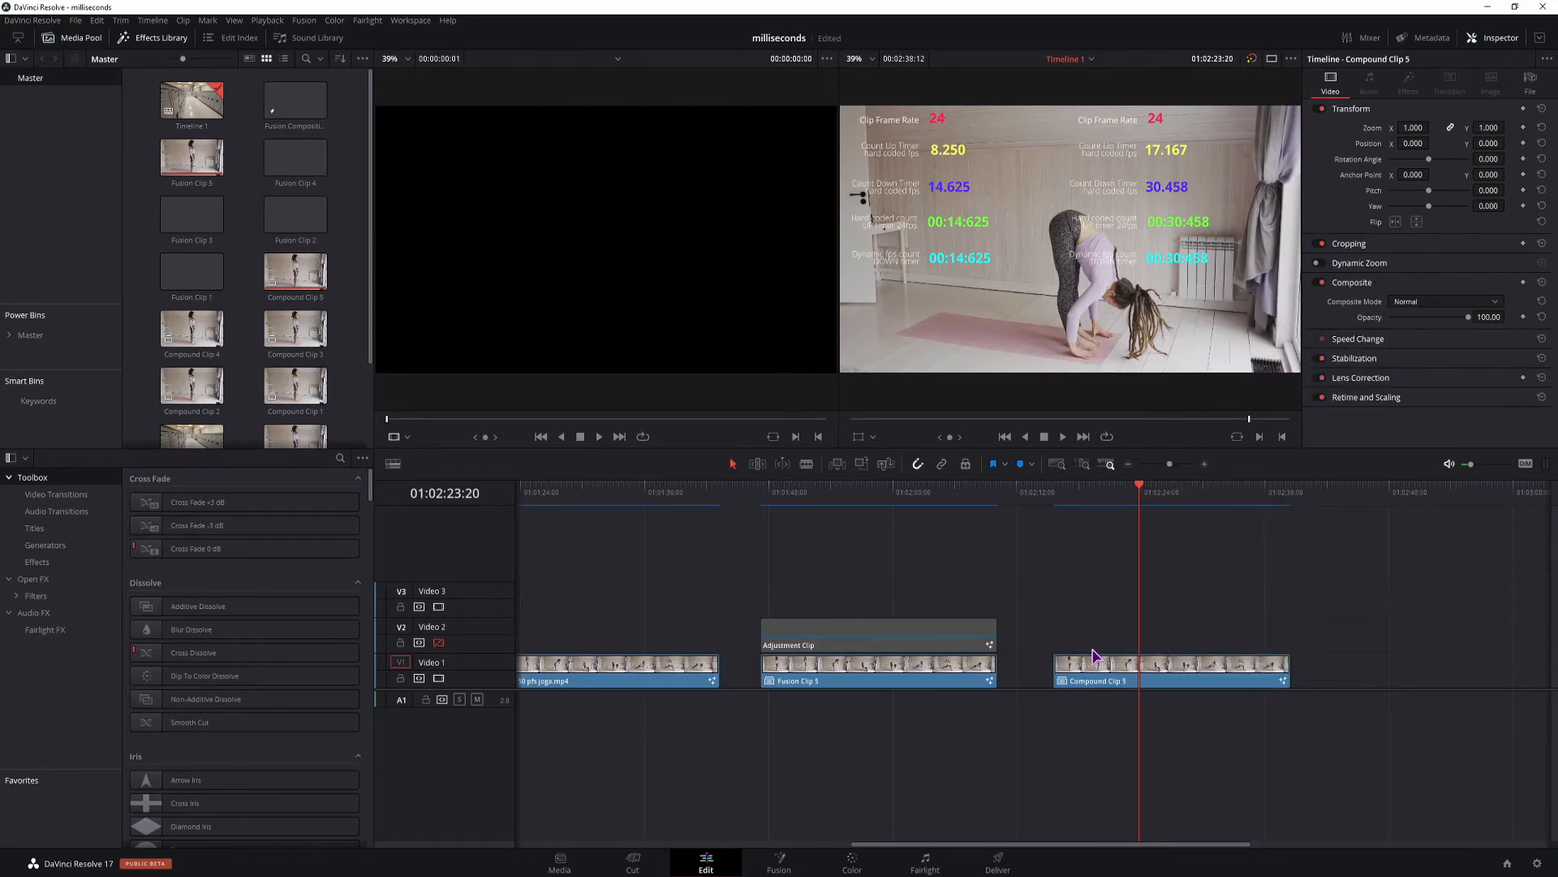
pyautogui.click(938, 528)
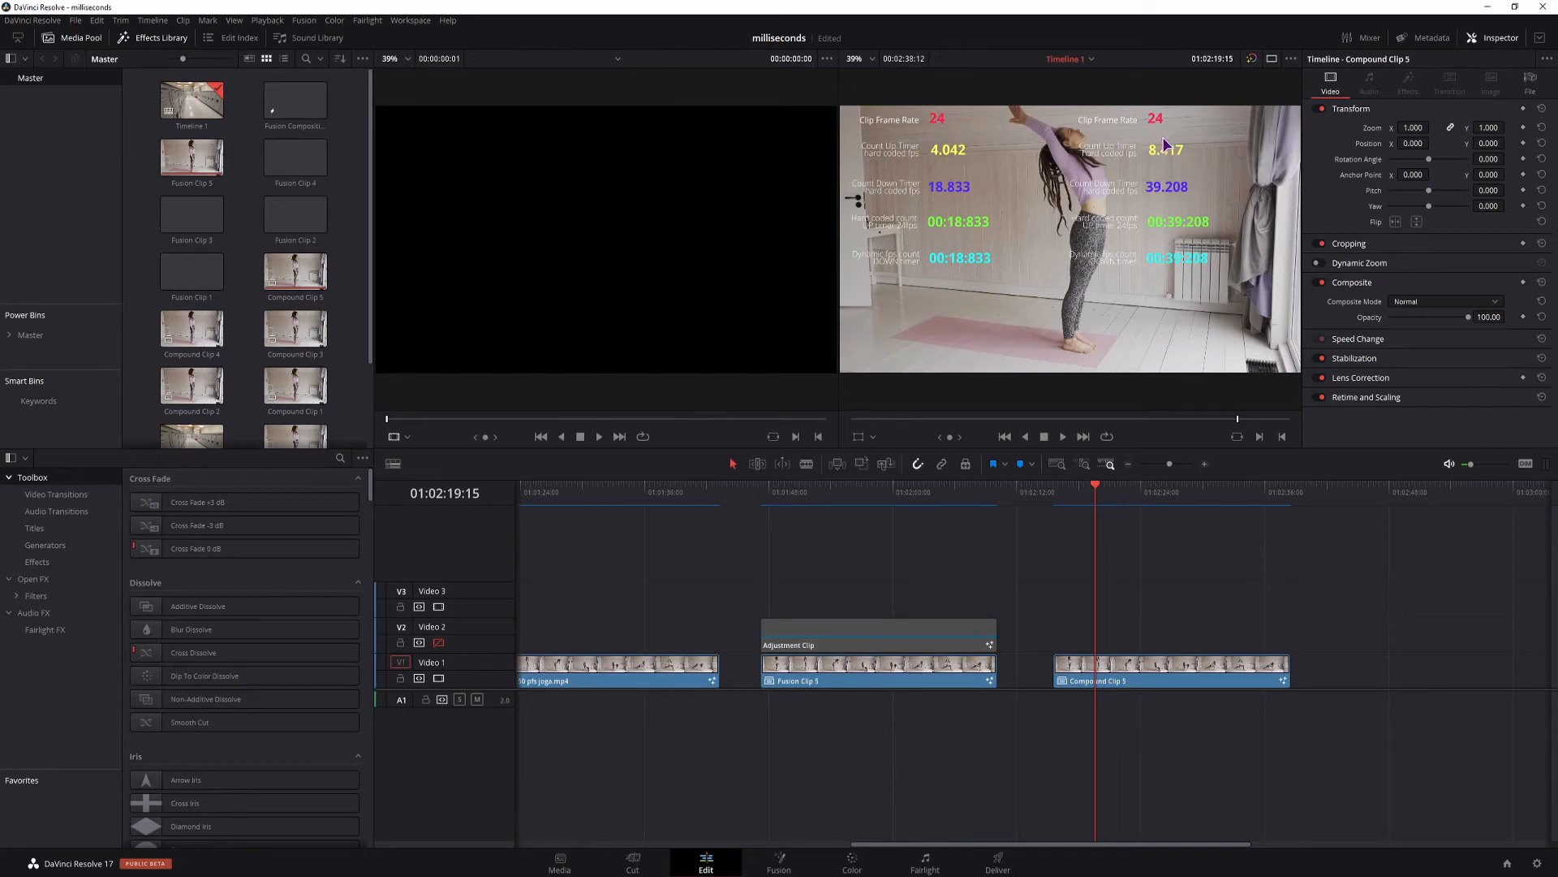
pyautogui.click(925, 499)
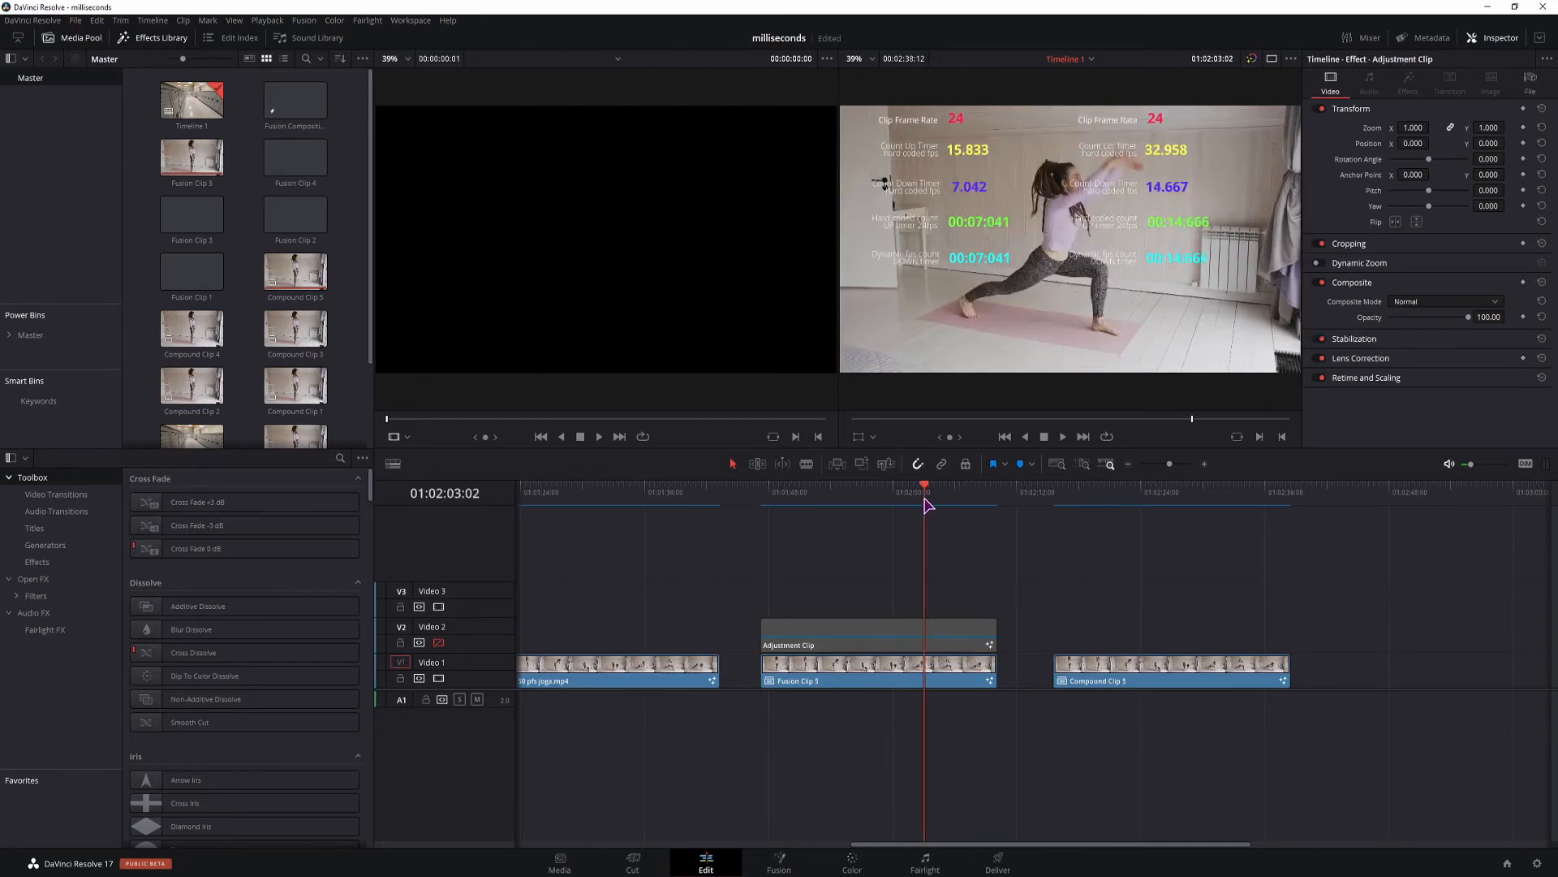
pyautogui.click(1083, 499)
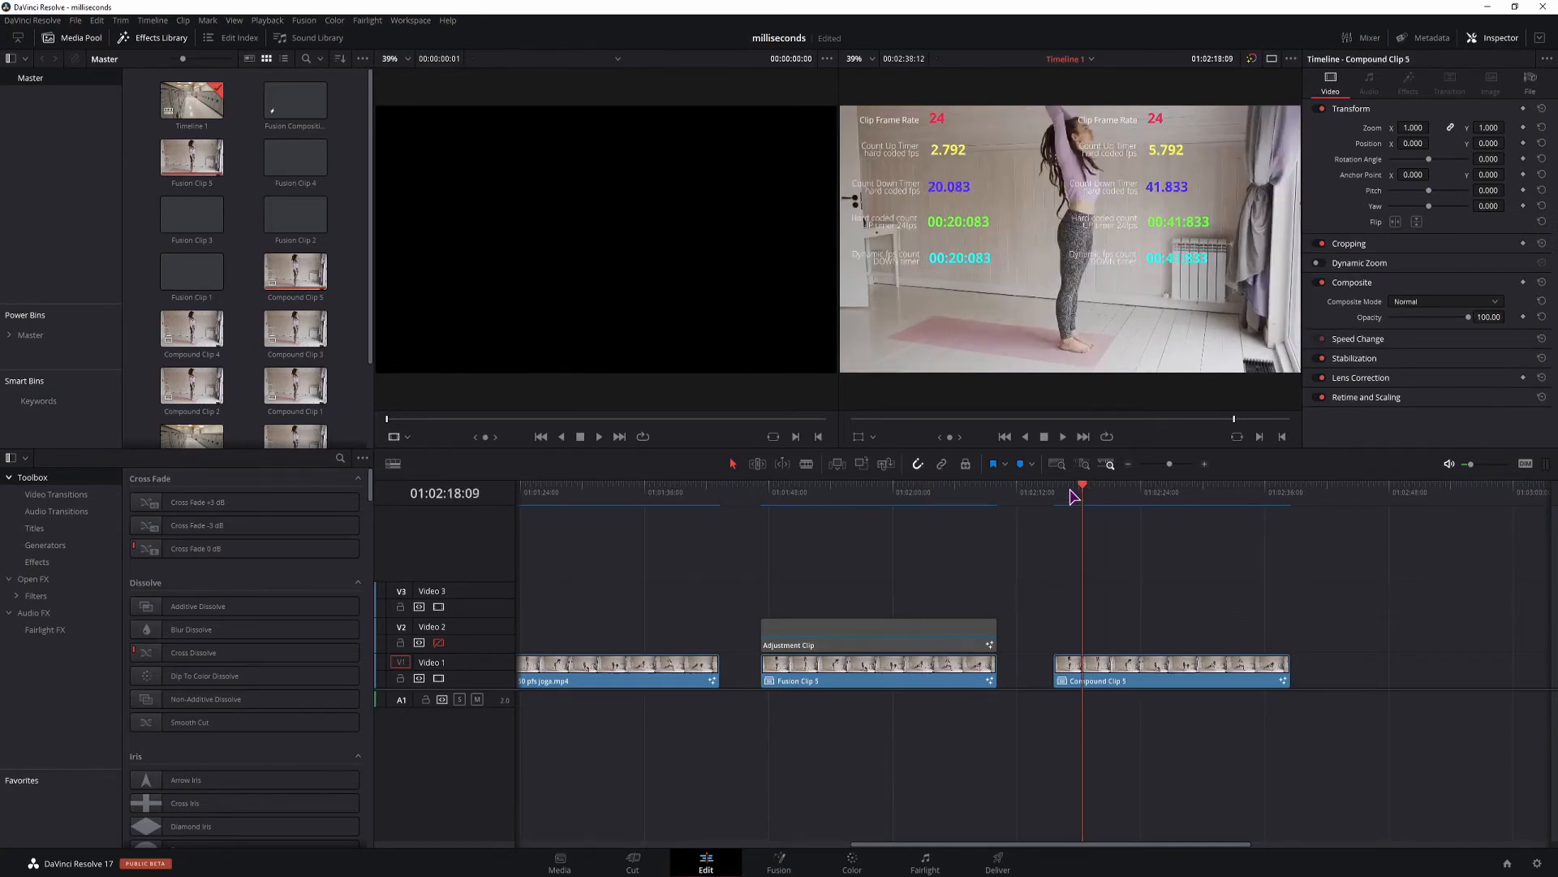
# In Compound Clip 5's Fusion composition, change Text3's expression to : dog=comp:GetPrefs("Comp.FrameFormat.Rate"); return dog.
pyautogui.hotkey('shift', '5')
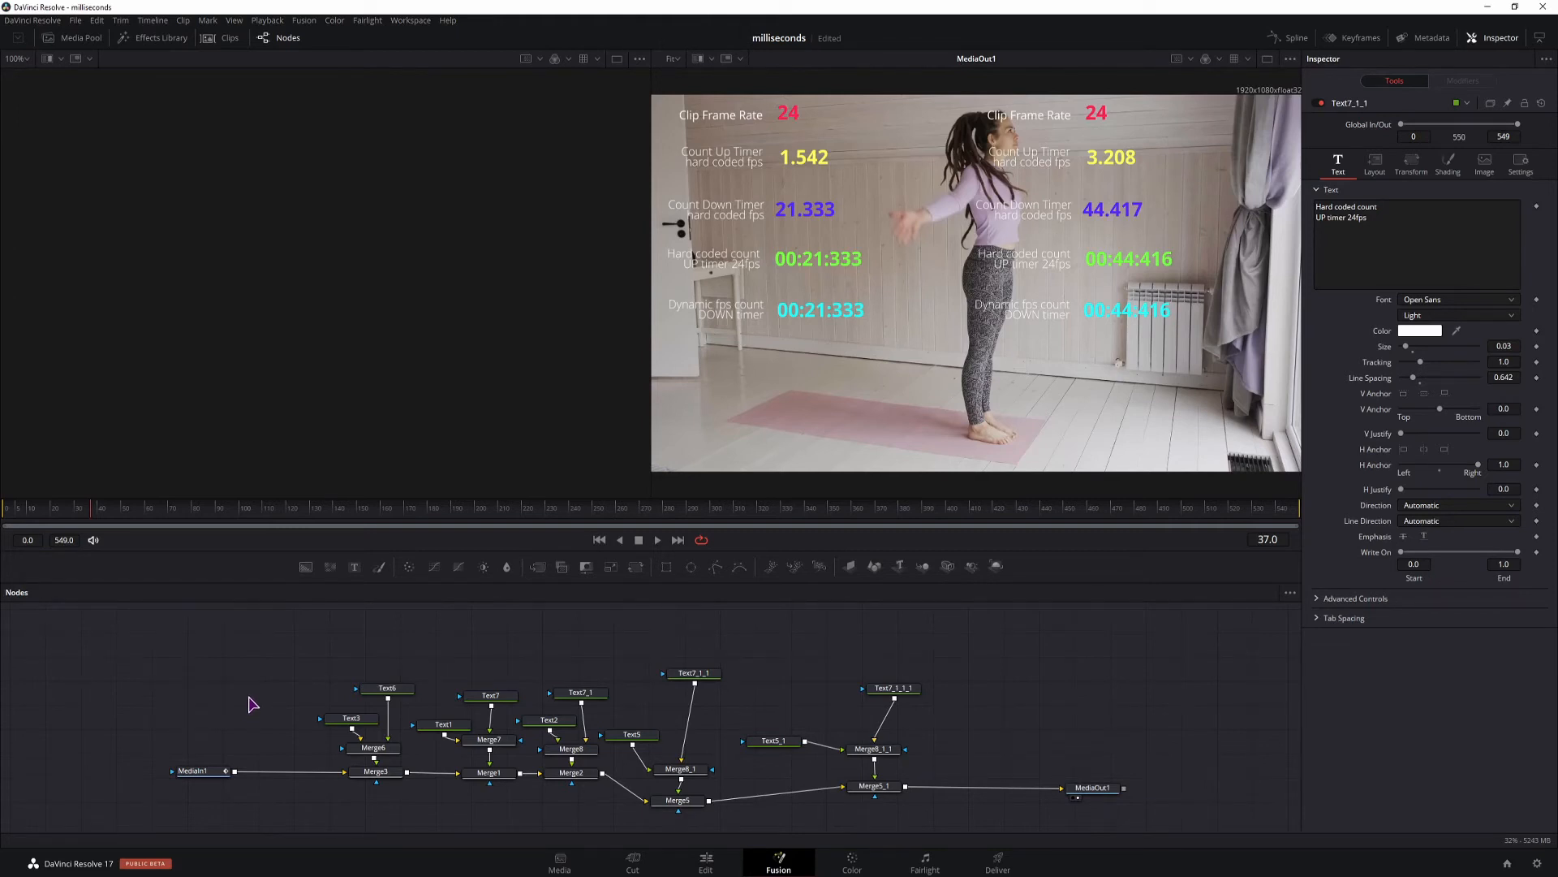
pyautogui.moveTo(351, 718); pyautogui.dragTo(267, 728)
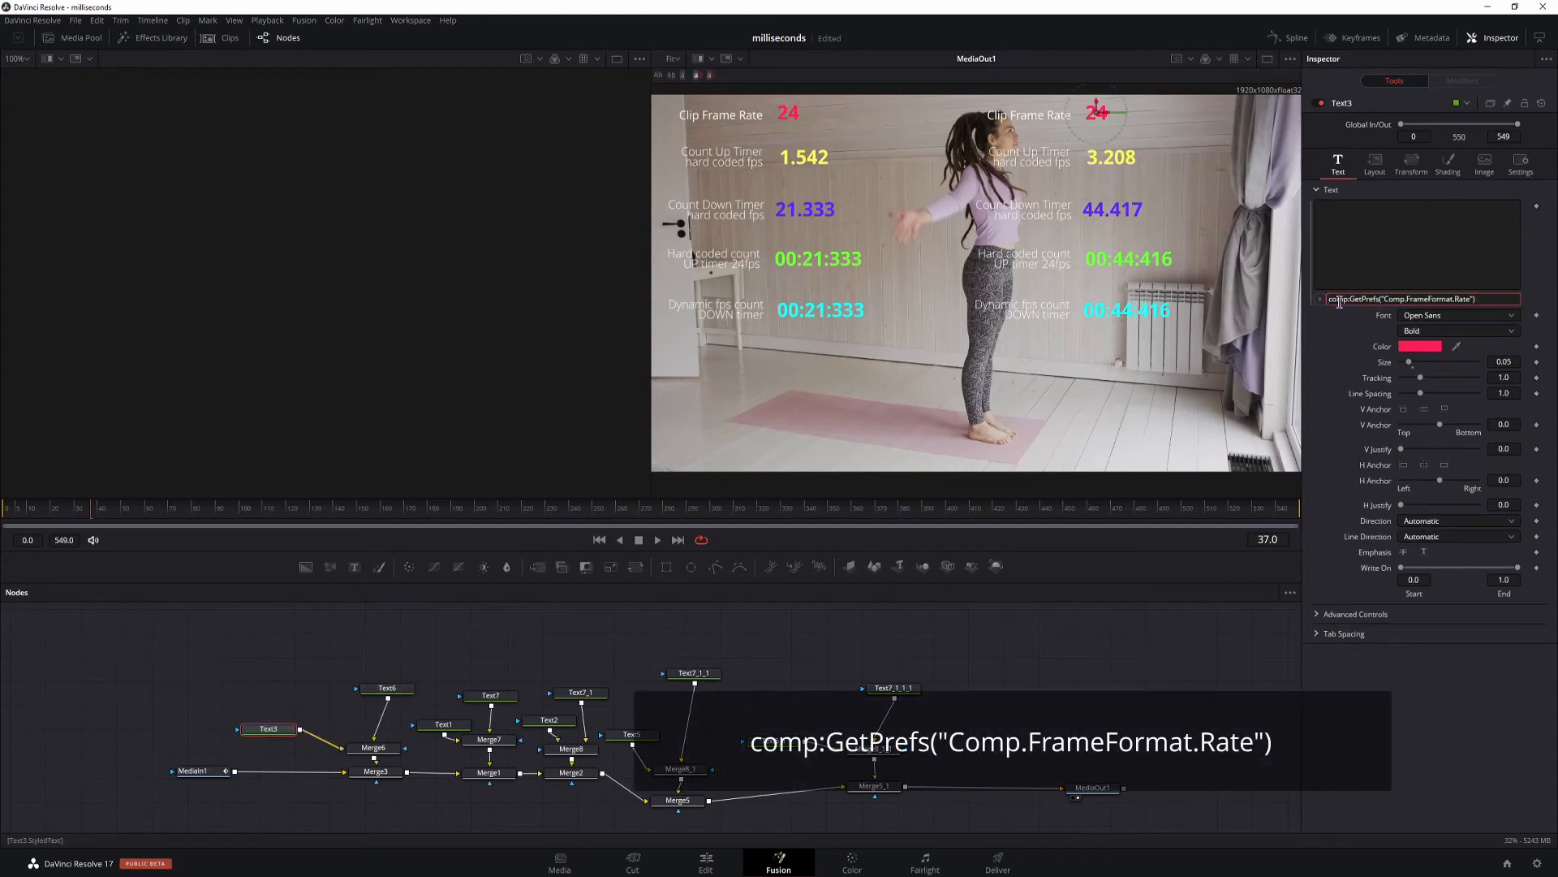
pyautogui.write(':')
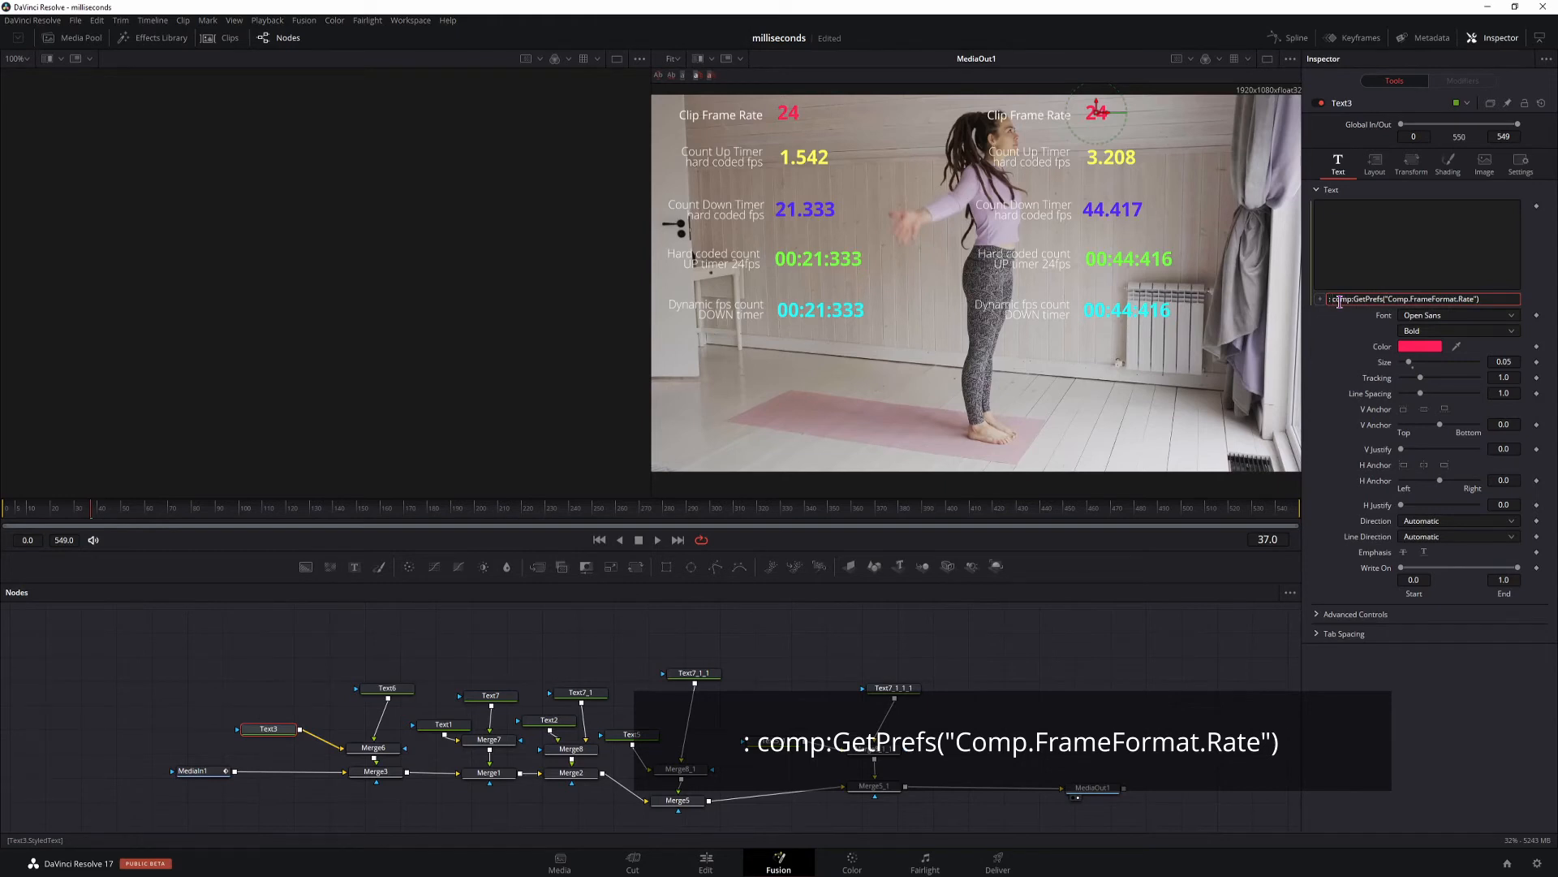
pyautogui.write(' dog')
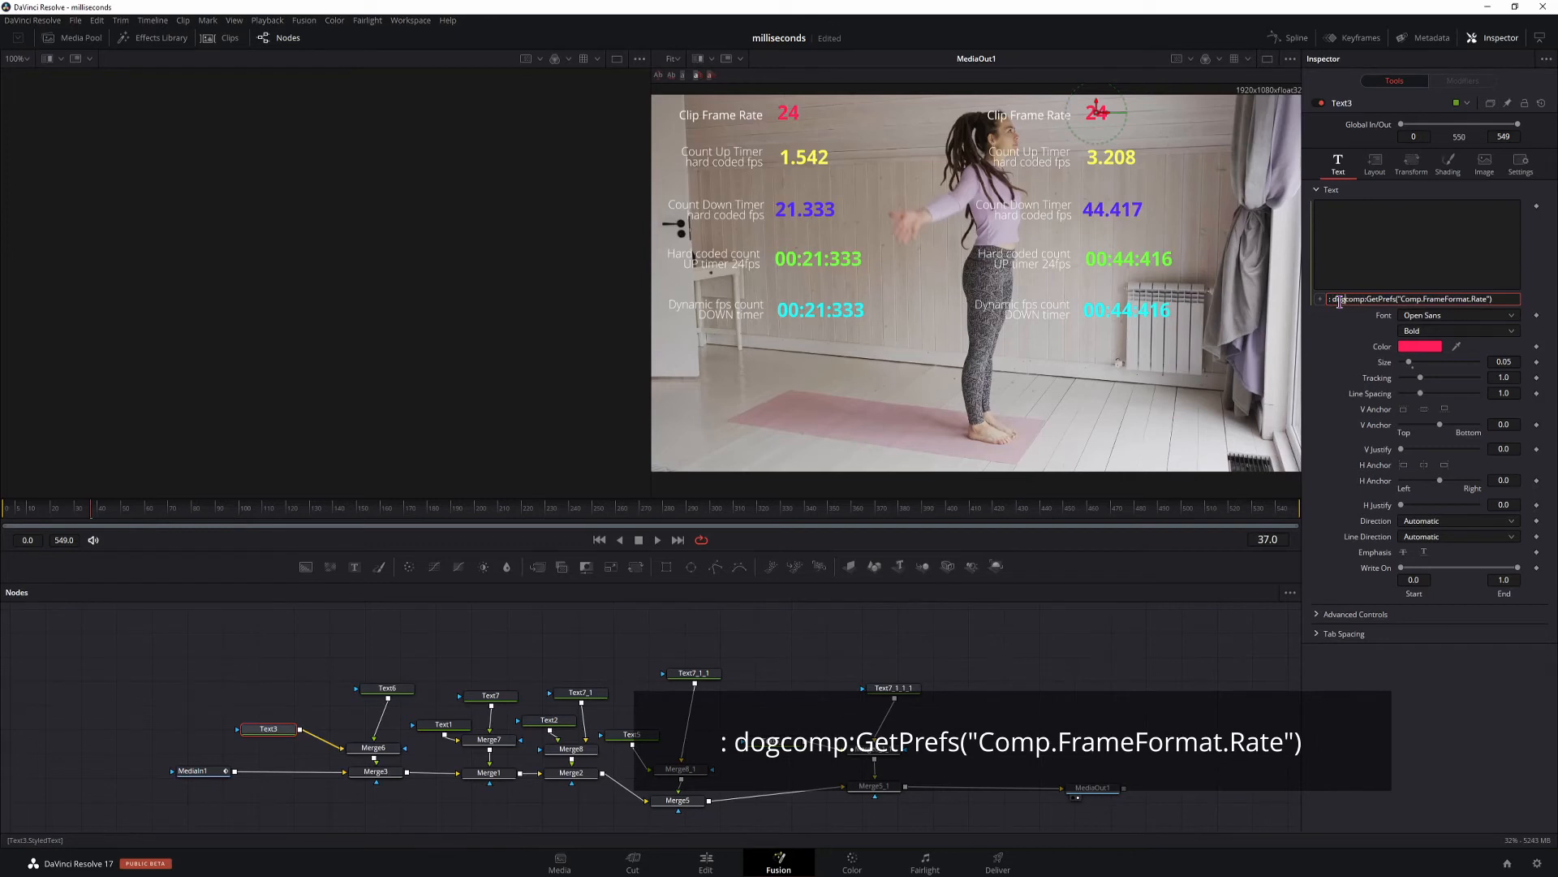
pyautogui.write('=')
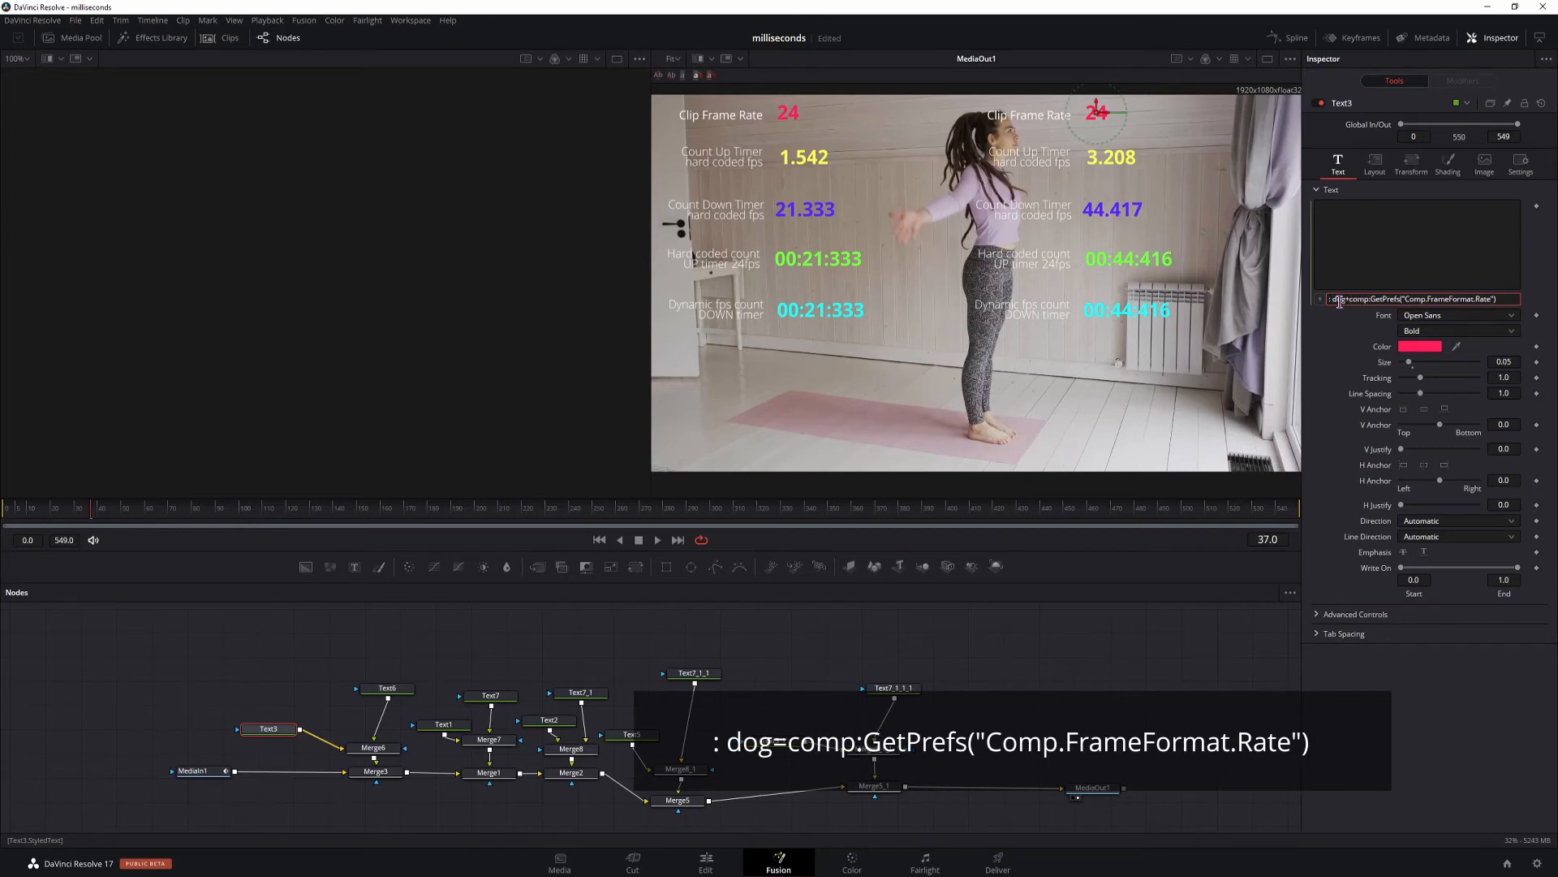
pyautogui.click(1512, 299)
pyautogui.write(';')
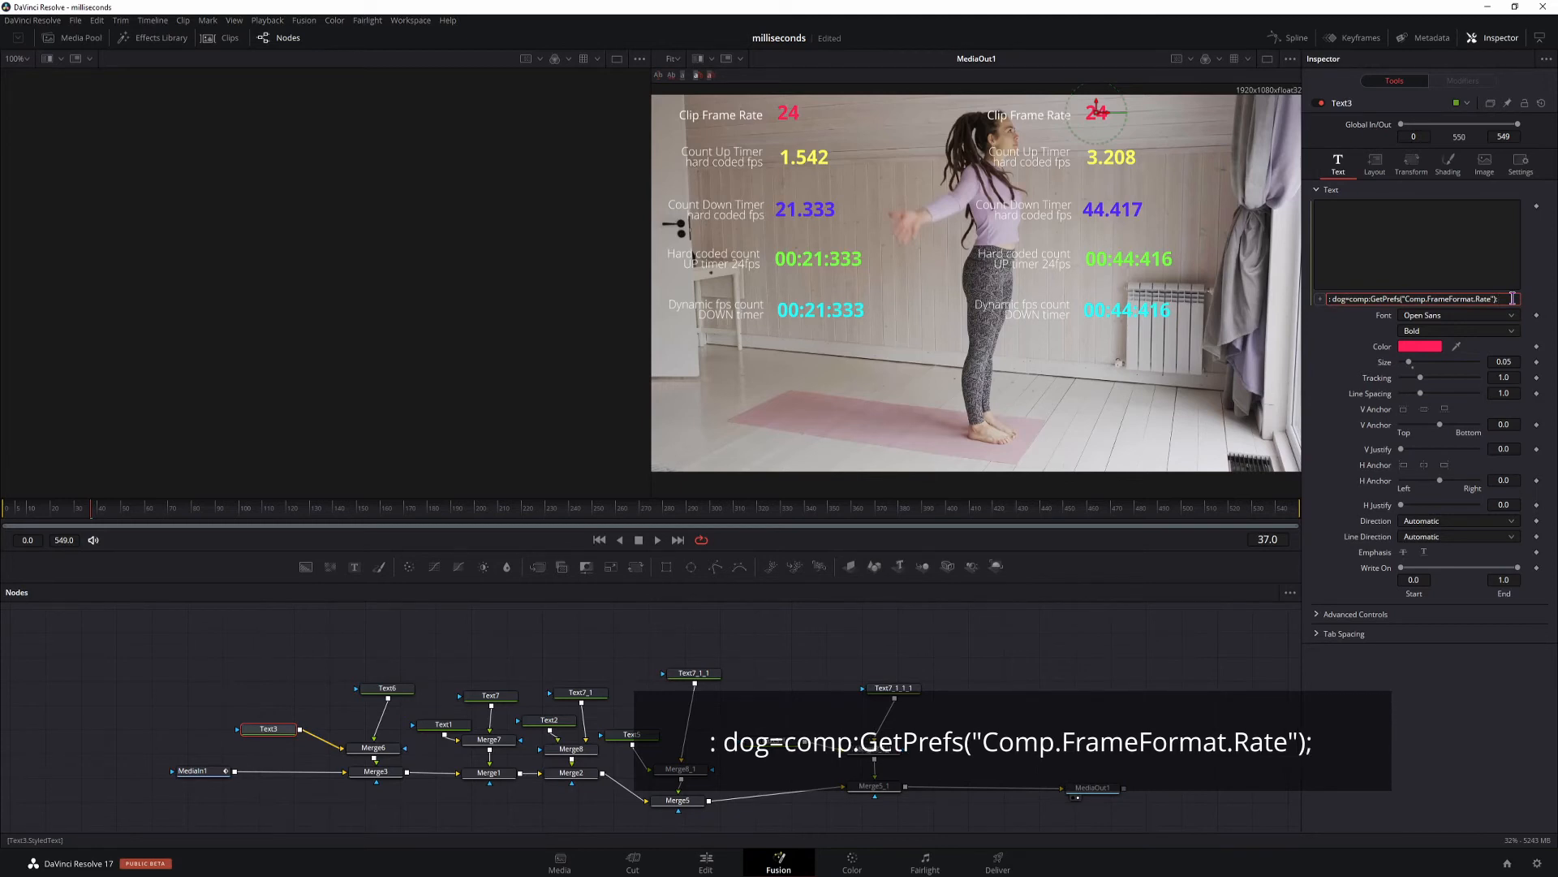
pyautogui.write(' return dog')
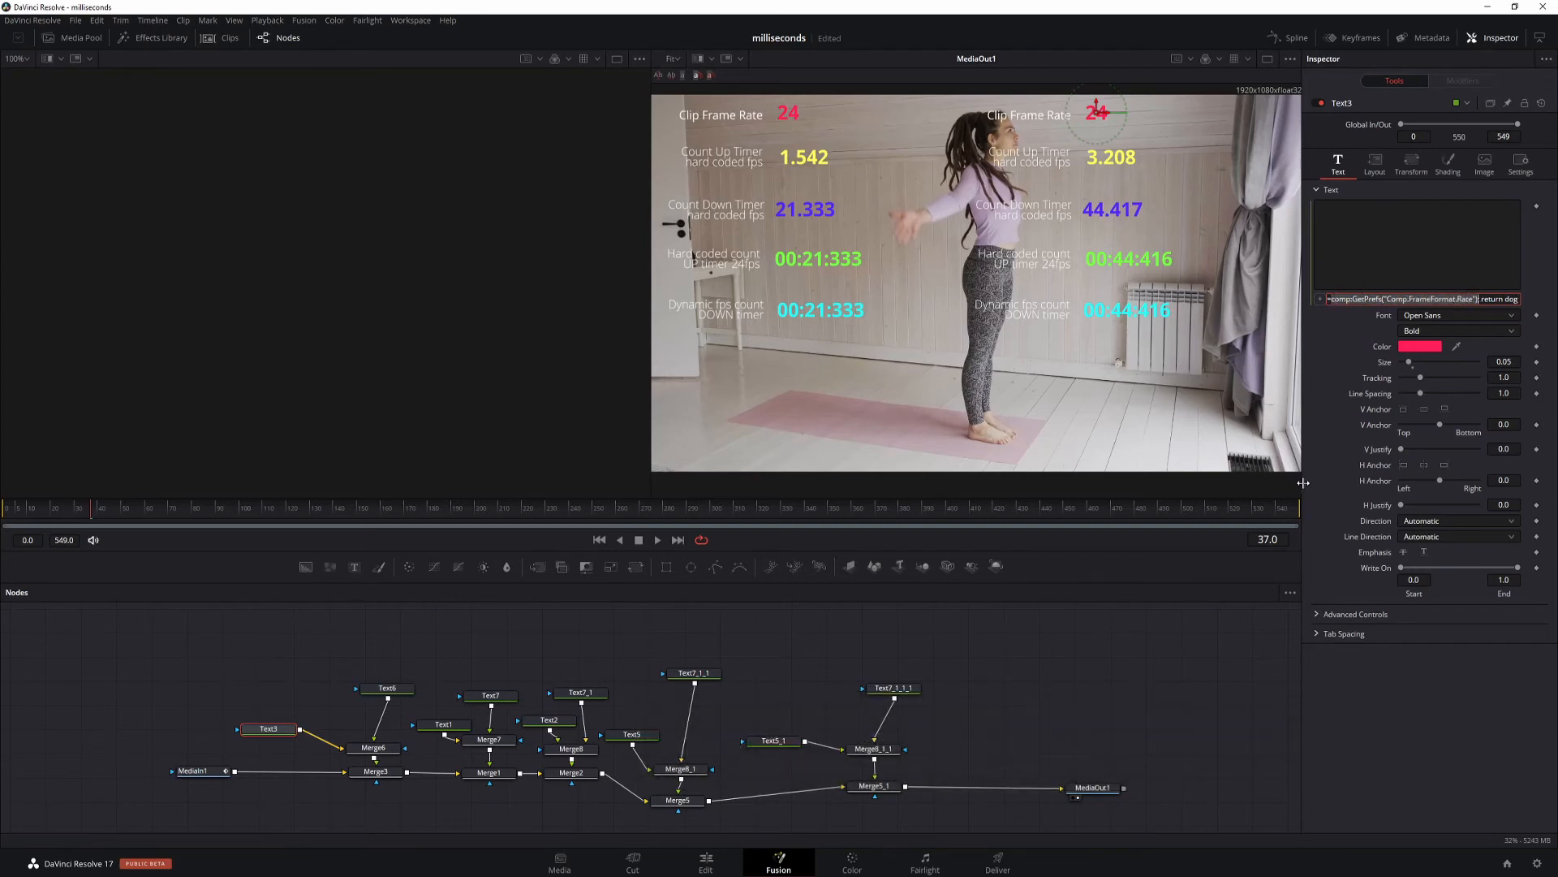
pyautogui.press('Return')
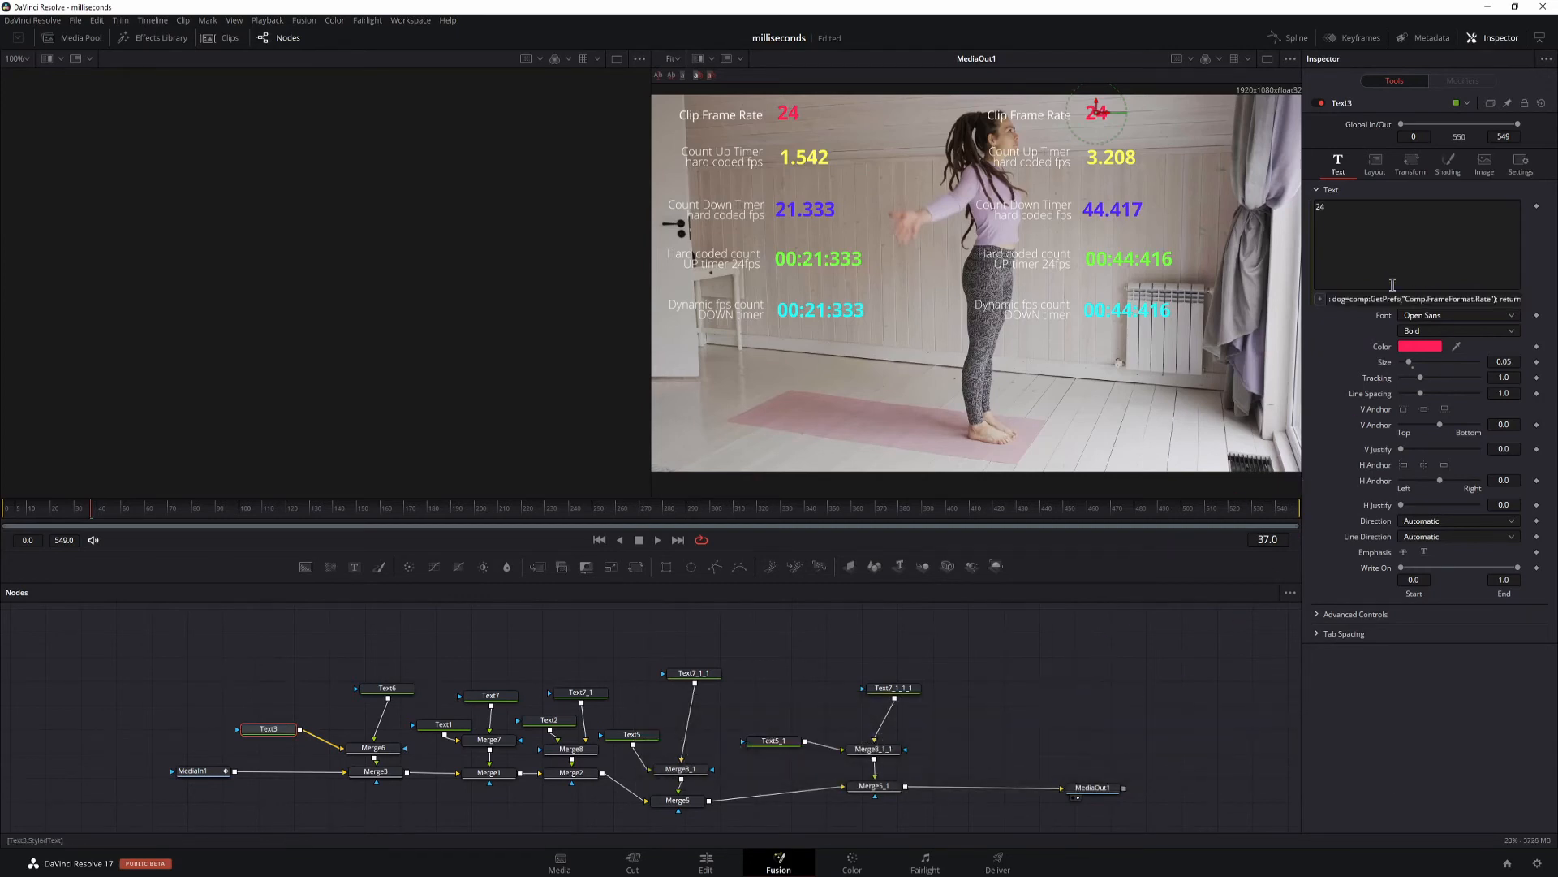
# Disconnect Text3 from Merge6, show it alone in the empty viewer and set the node apart.
pyautogui.moveTo(332, 748); pyautogui.dragTo(249, 664)
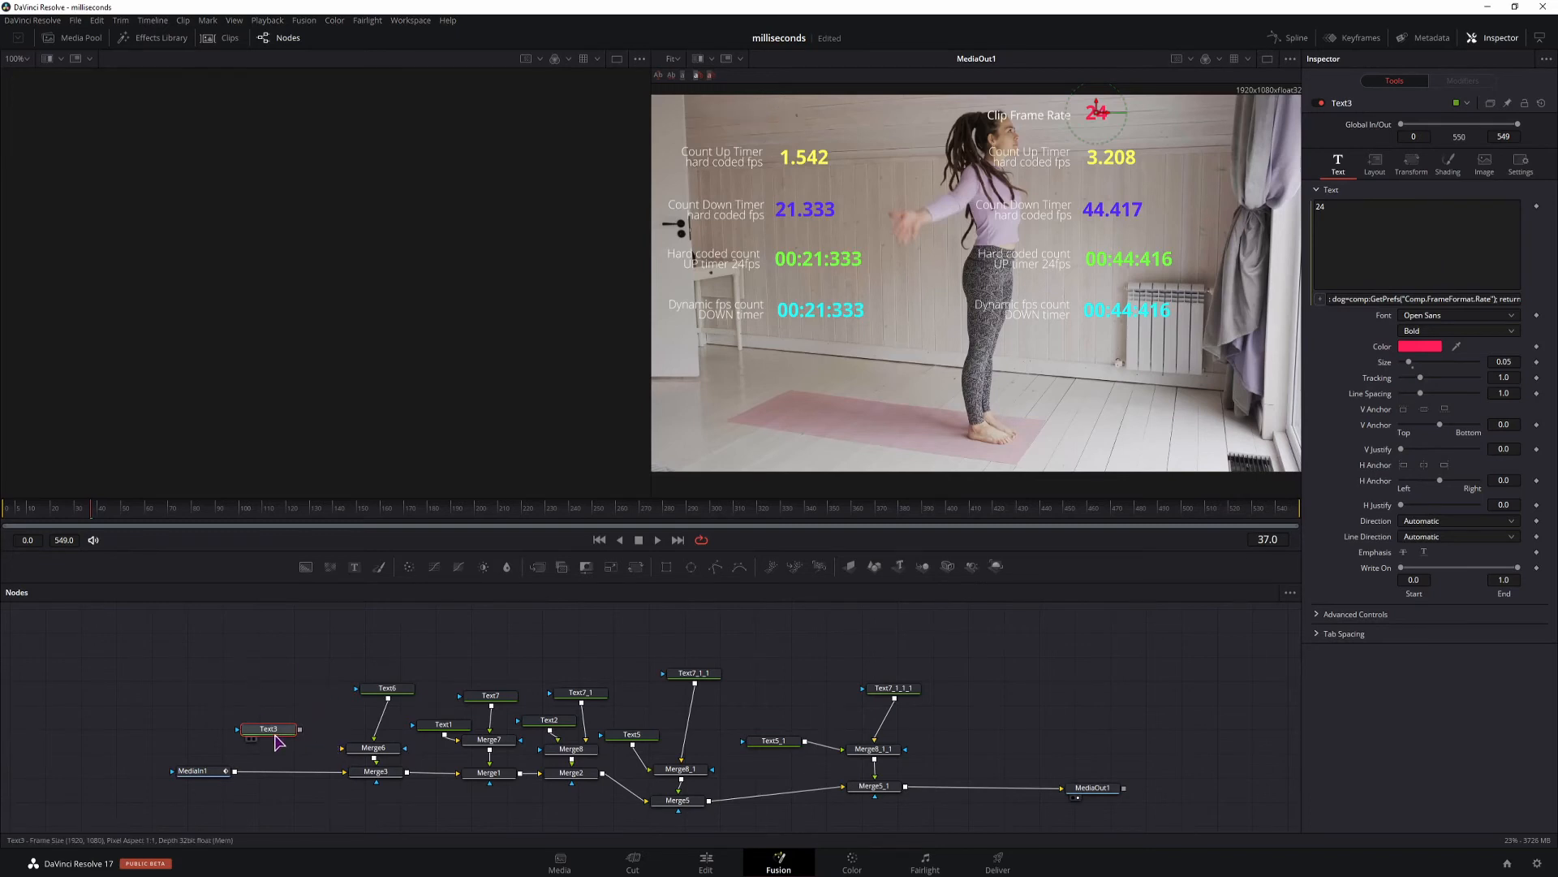
pyautogui.moveTo(269, 729); pyautogui.dragTo(490, 226)
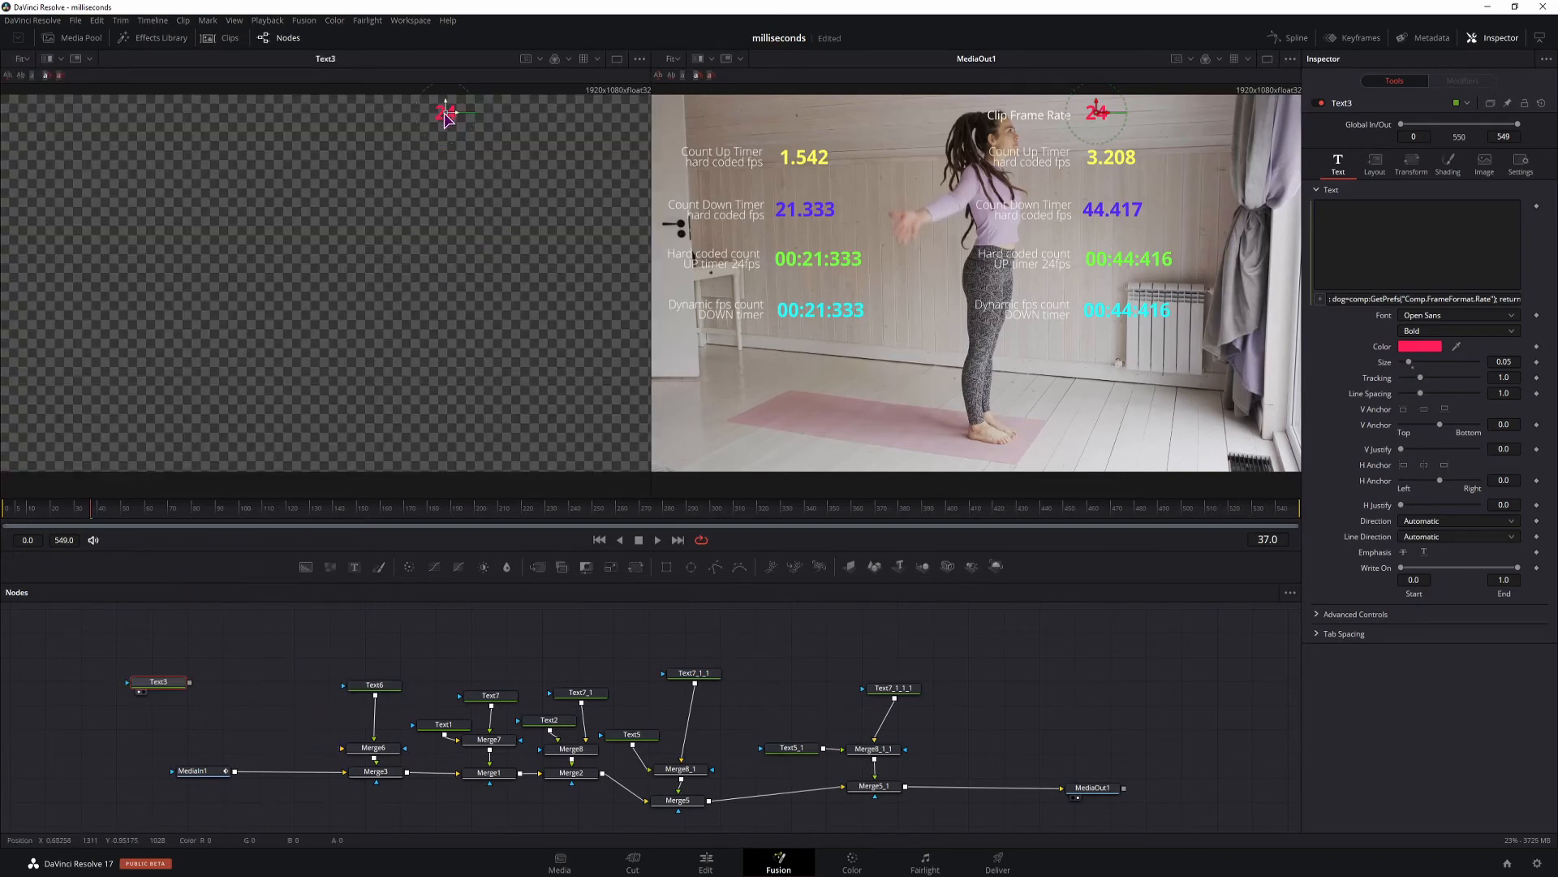
pyautogui.moveTo(164, 689); pyautogui.dragTo(134, 689)
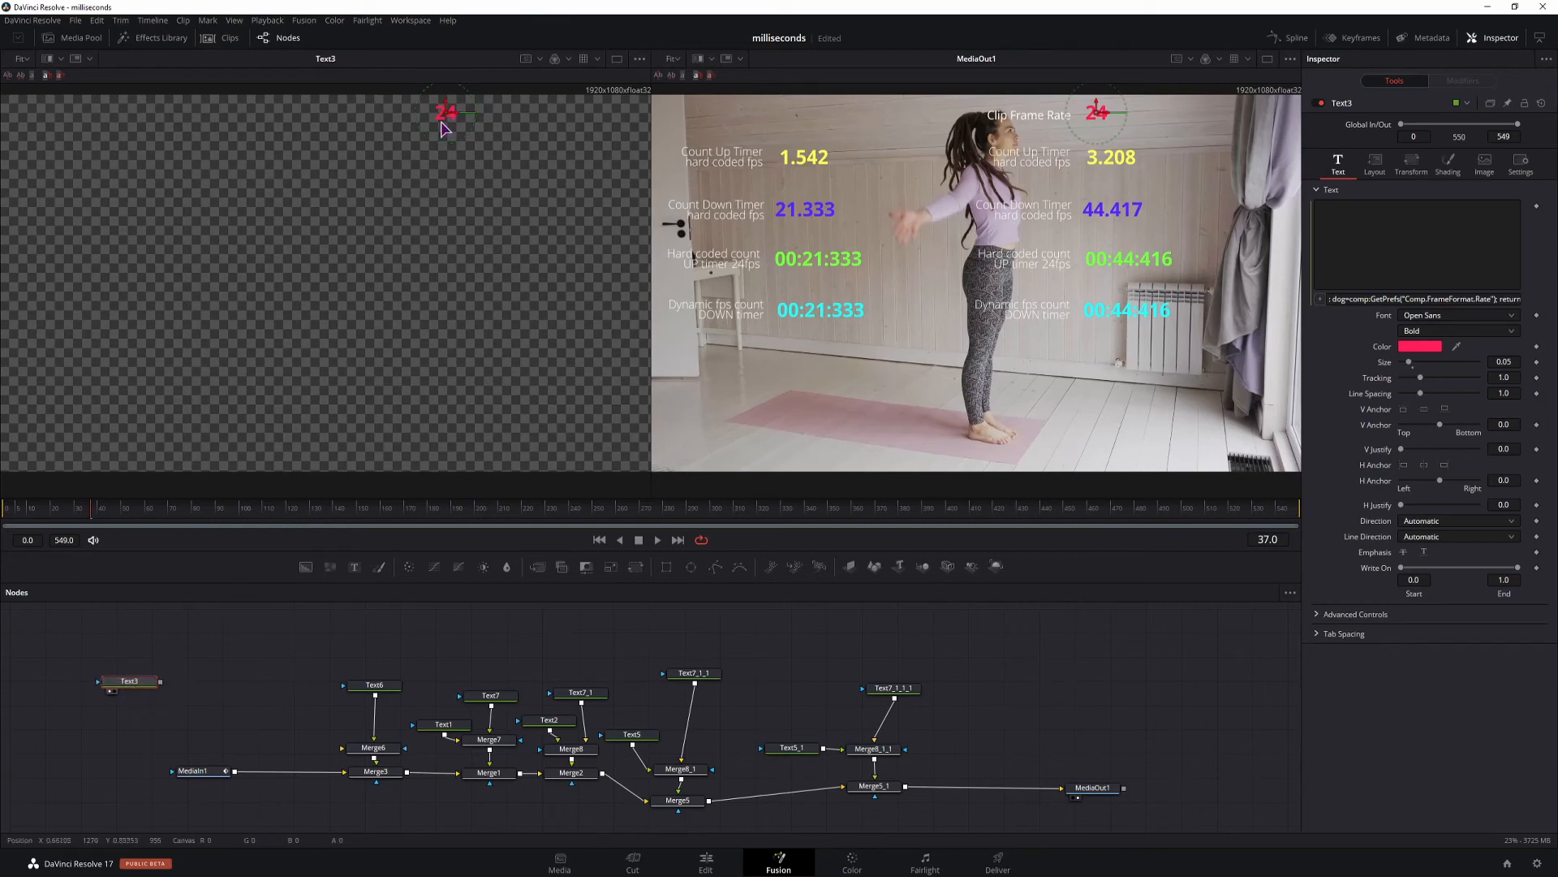
pyautogui.click(216, 650)
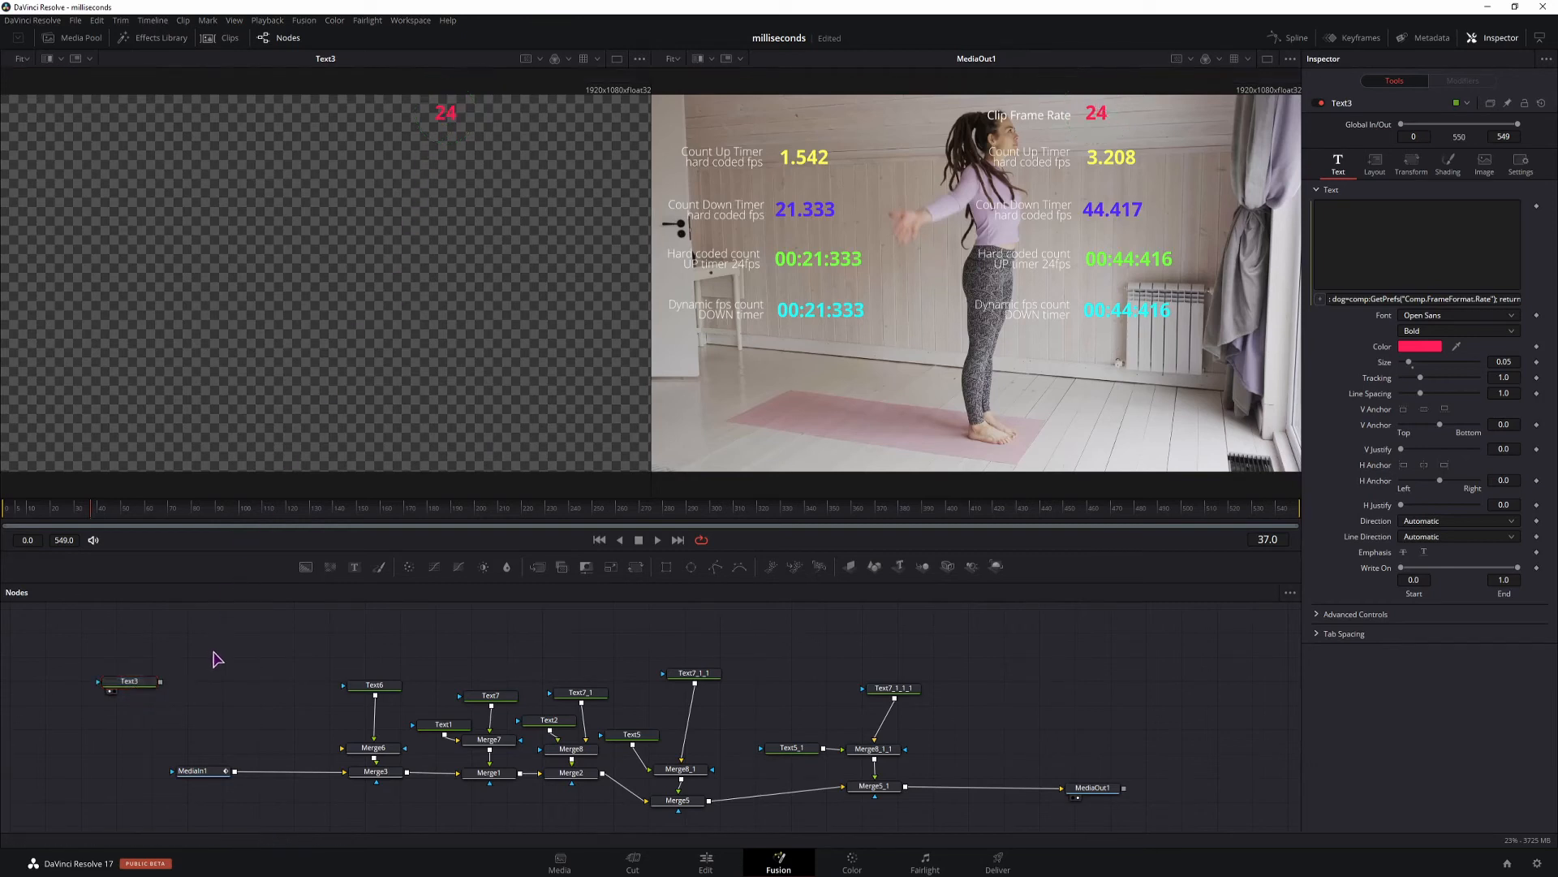
# Add a separate Text+ node, set its text expression to dog+1 and show it in the viewer.
pyautogui.click(354, 568)
pyautogui.moveTo(208, 648); pyautogui.dragTo(249, 652)
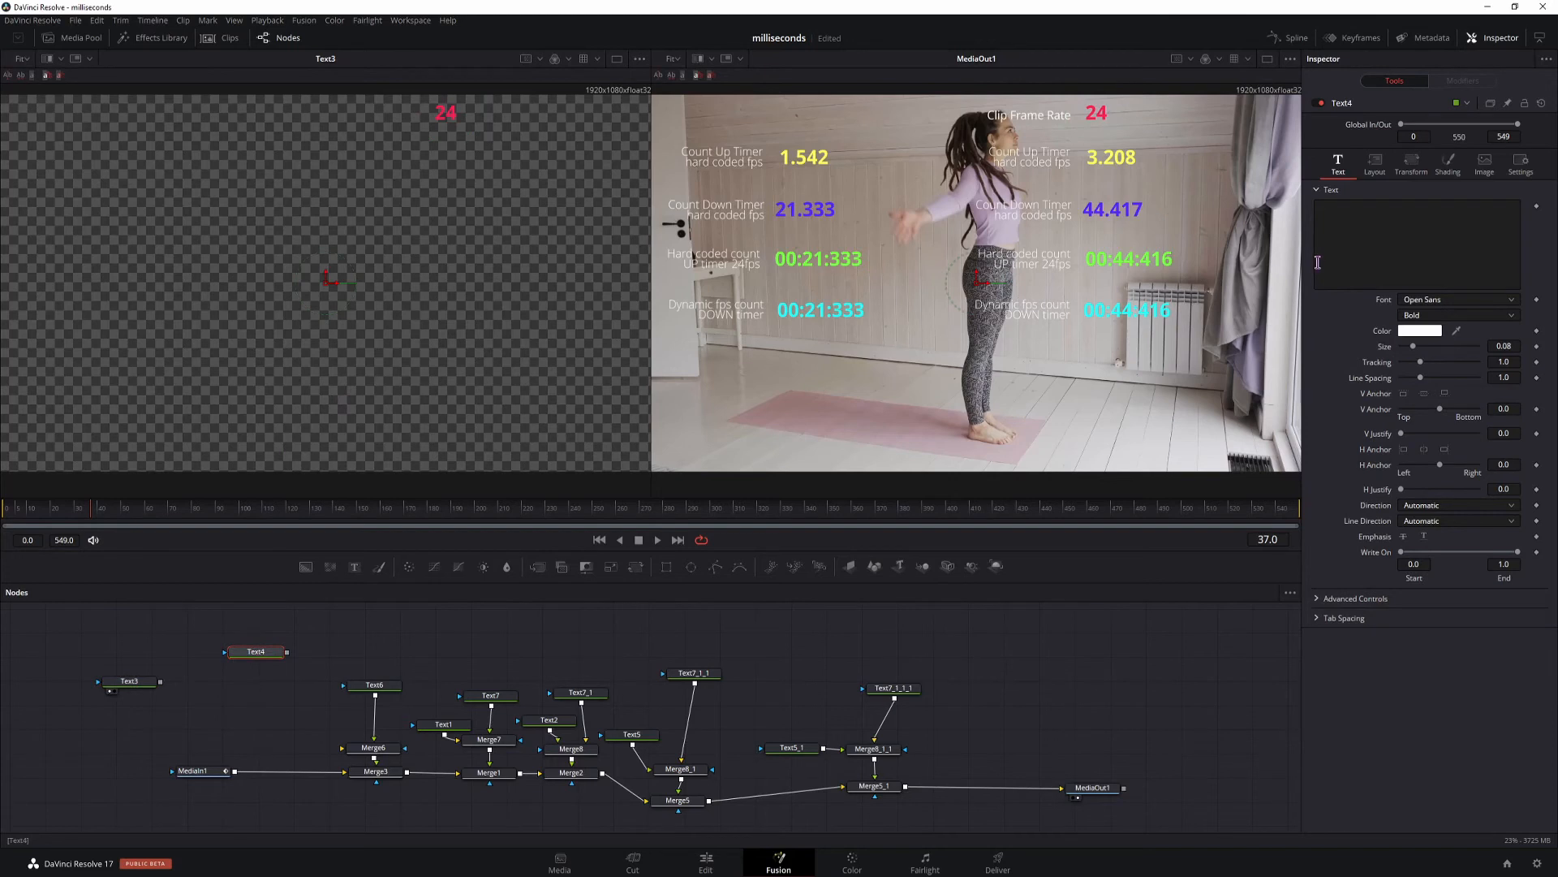
pyautogui.rightClick(1349, 228)
pyautogui.click(1382, 468)
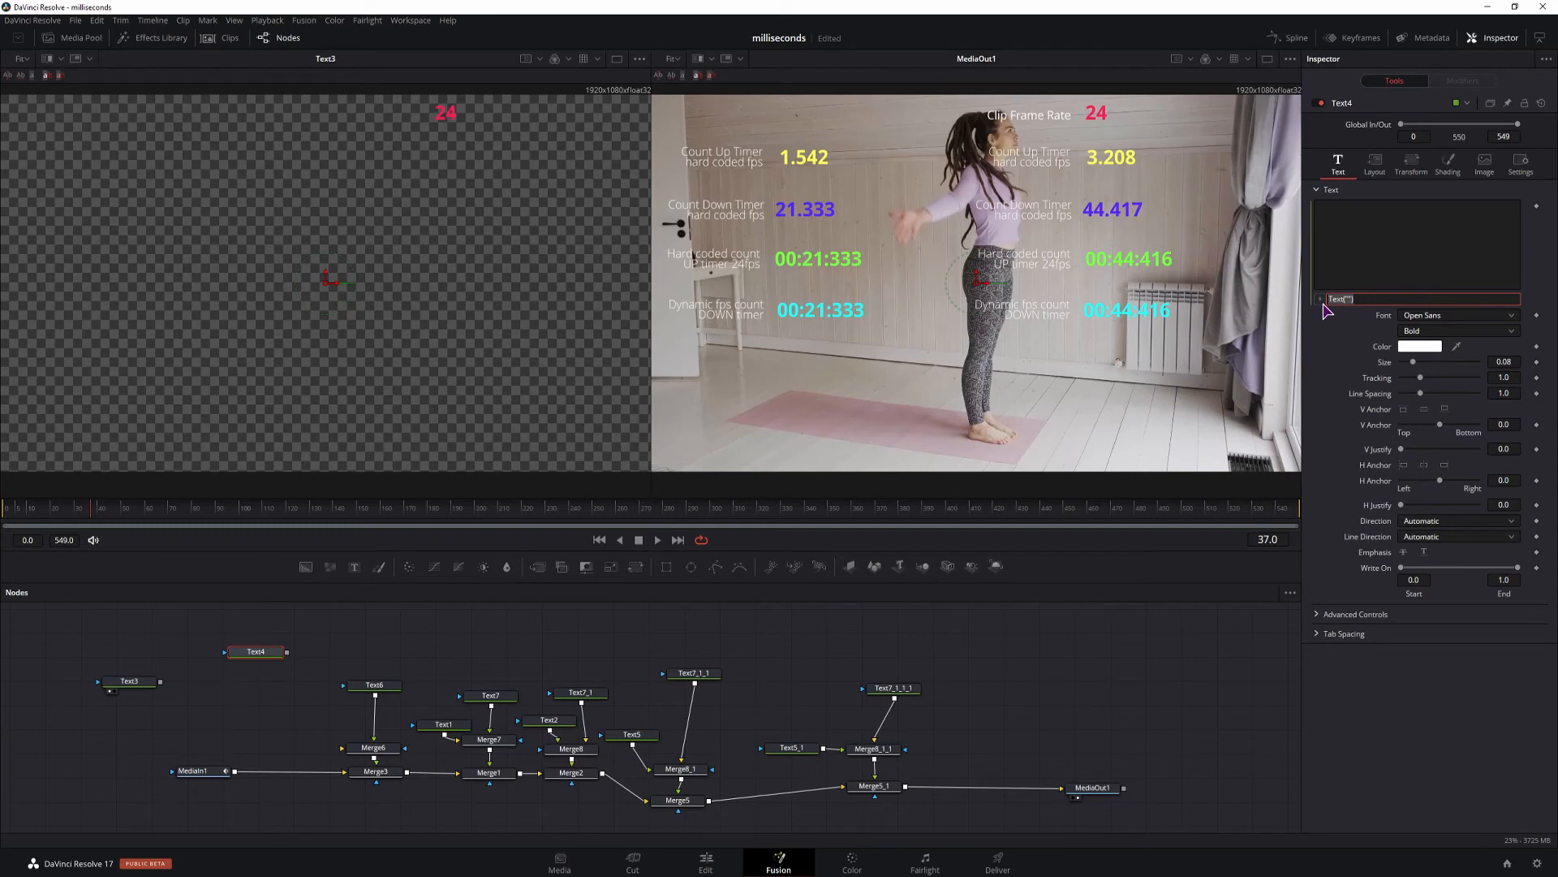
pyautogui.write('dog+1')
pyautogui.click(238, 662)
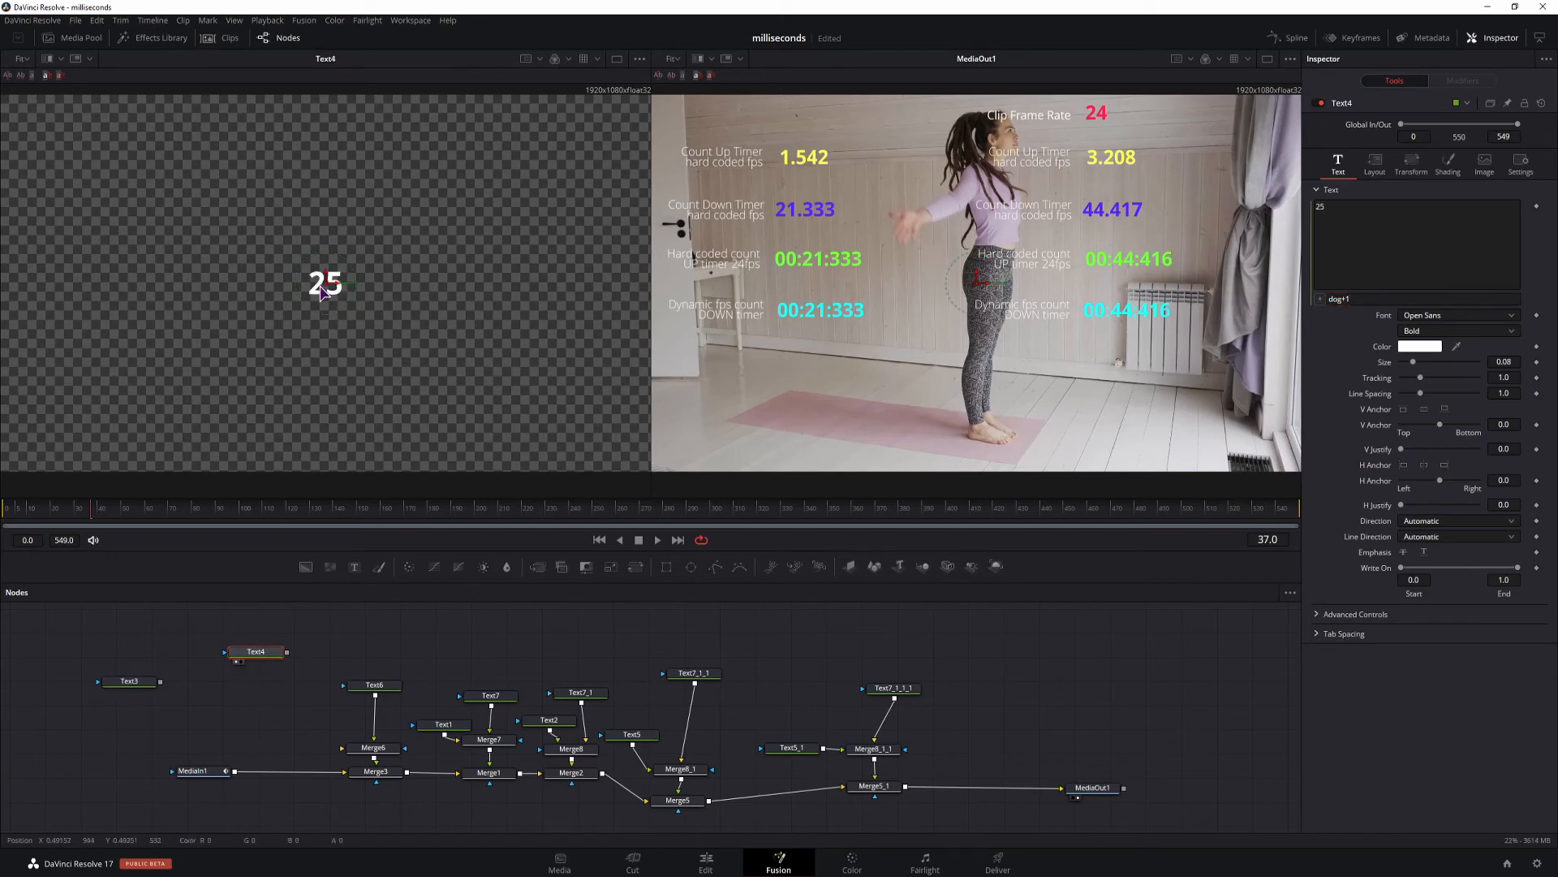
# Replace Text4's expression with the os.date and string.format countdown, using dog instead of the hard-coded 24, and check it at frame 398.
pyautogui.click(1330, 298)
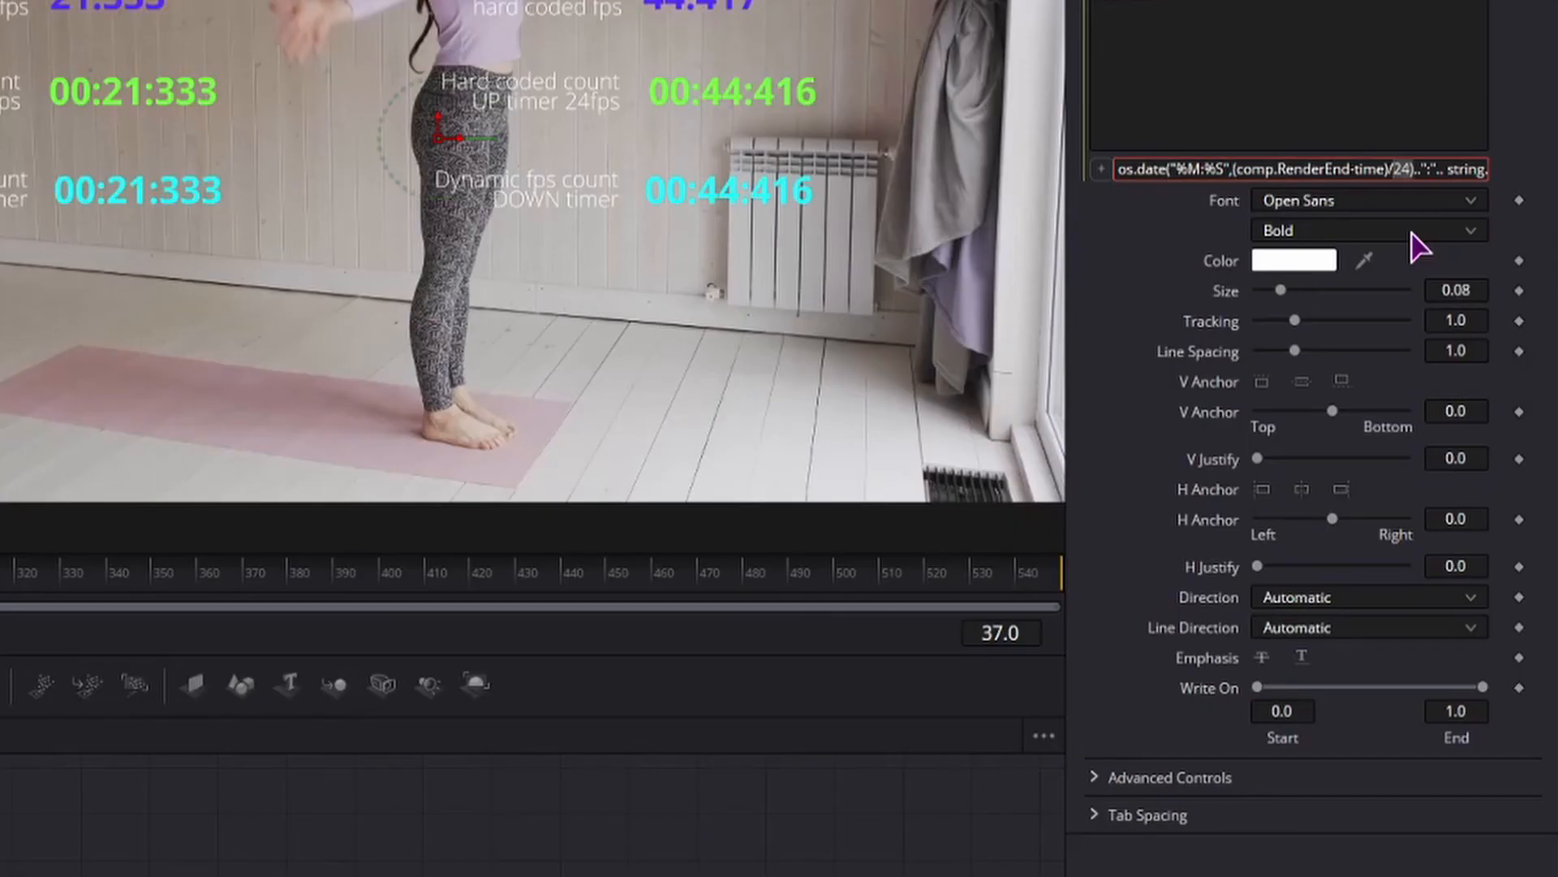
pyautogui.write('d')
pyautogui.write('og')
pyautogui.write(')')
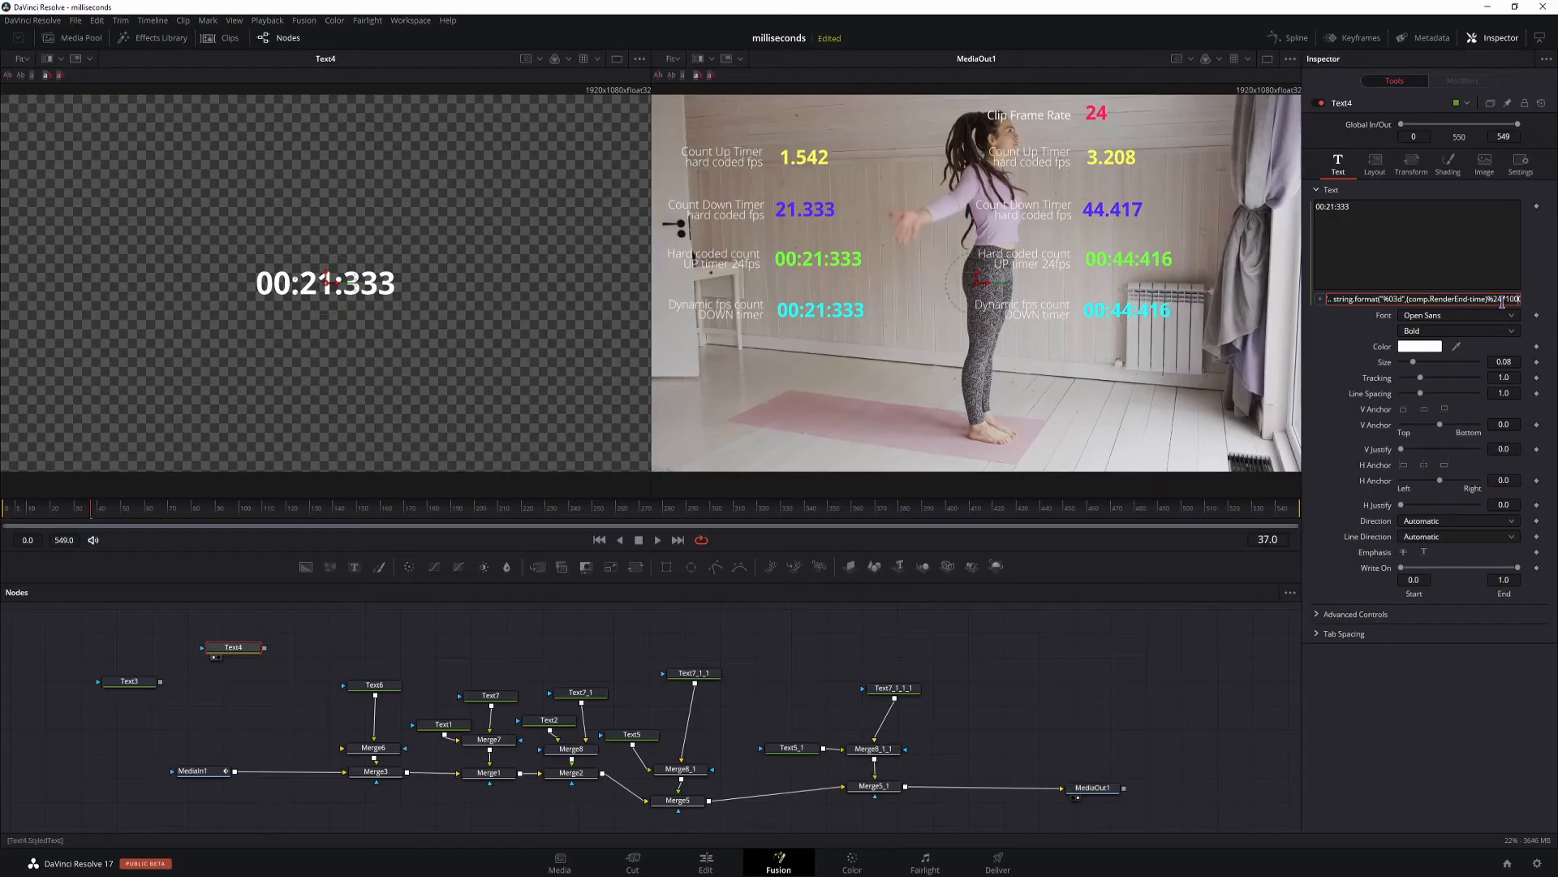
pyautogui.moveTo(1493, 299); pyautogui.dragTo(1502, 299)
pyautogui.write('do')
pyautogui.moveTo(244, 497); pyautogui.dragTo(947, 514)
# Change the separator between seconds and milliseconds in Text4's expression to dashes and play the composition.
pyautogui.click(1492, 299)
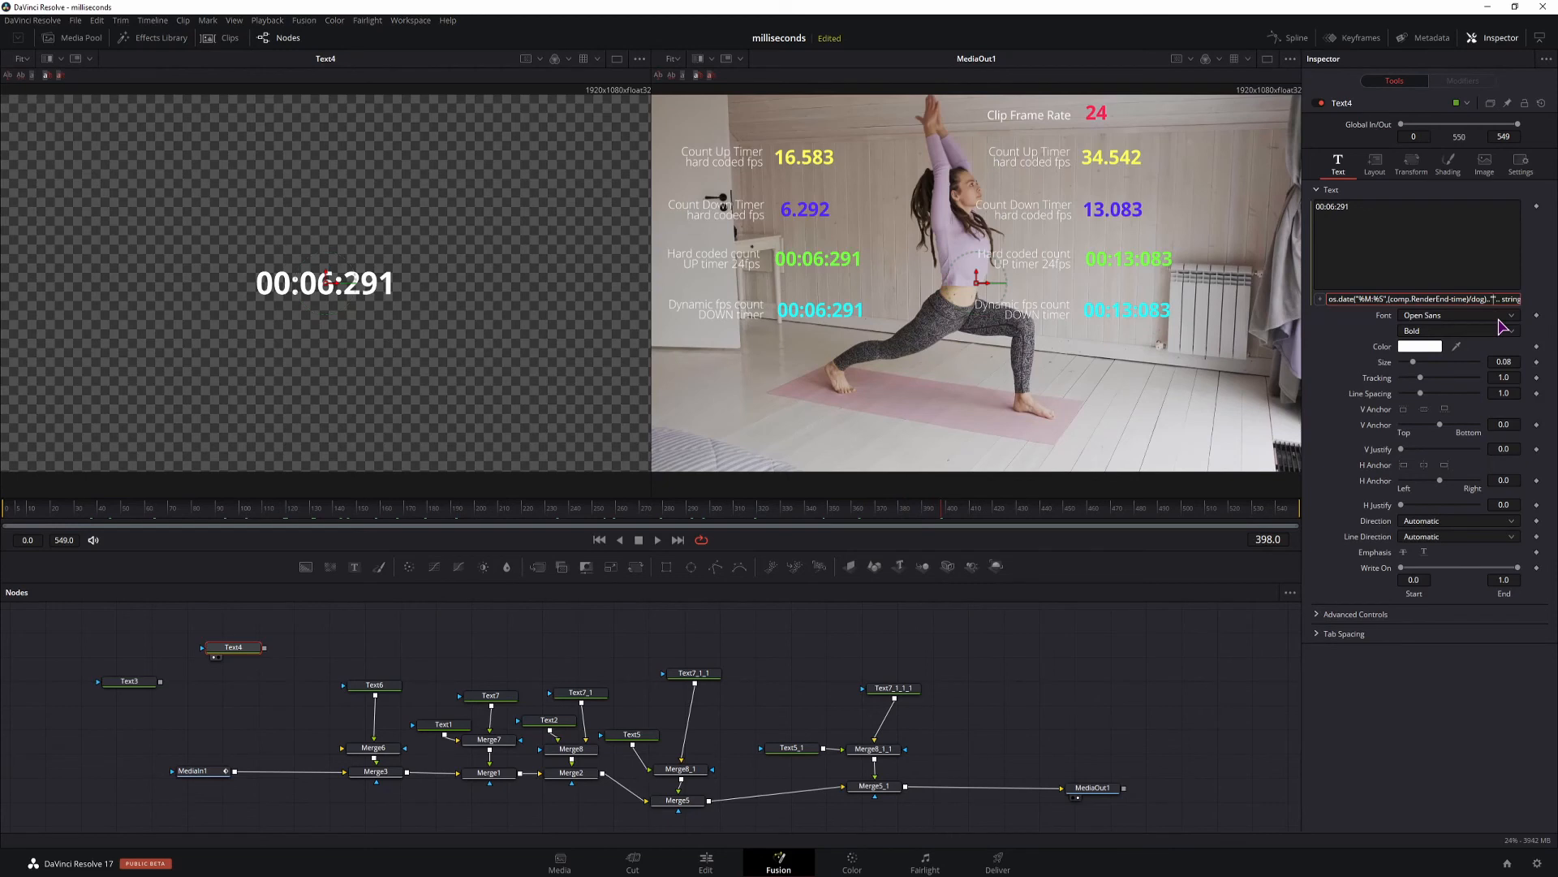
pyautogui.write('---')
pyautogui.press('Return')
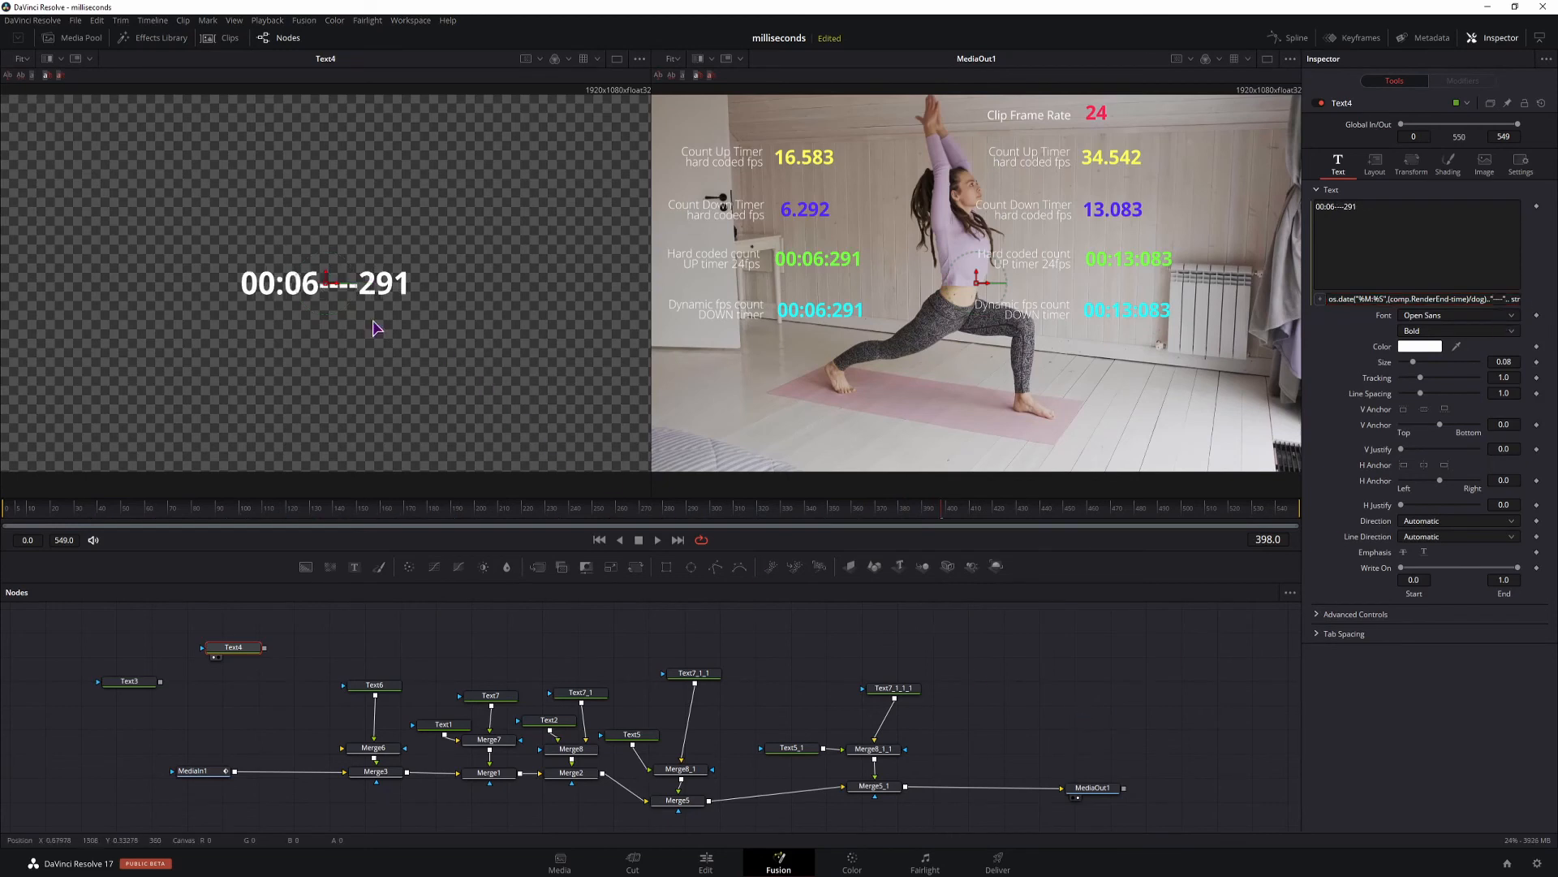
pyautogui.click(382, 512)
pyautogui.press('space')
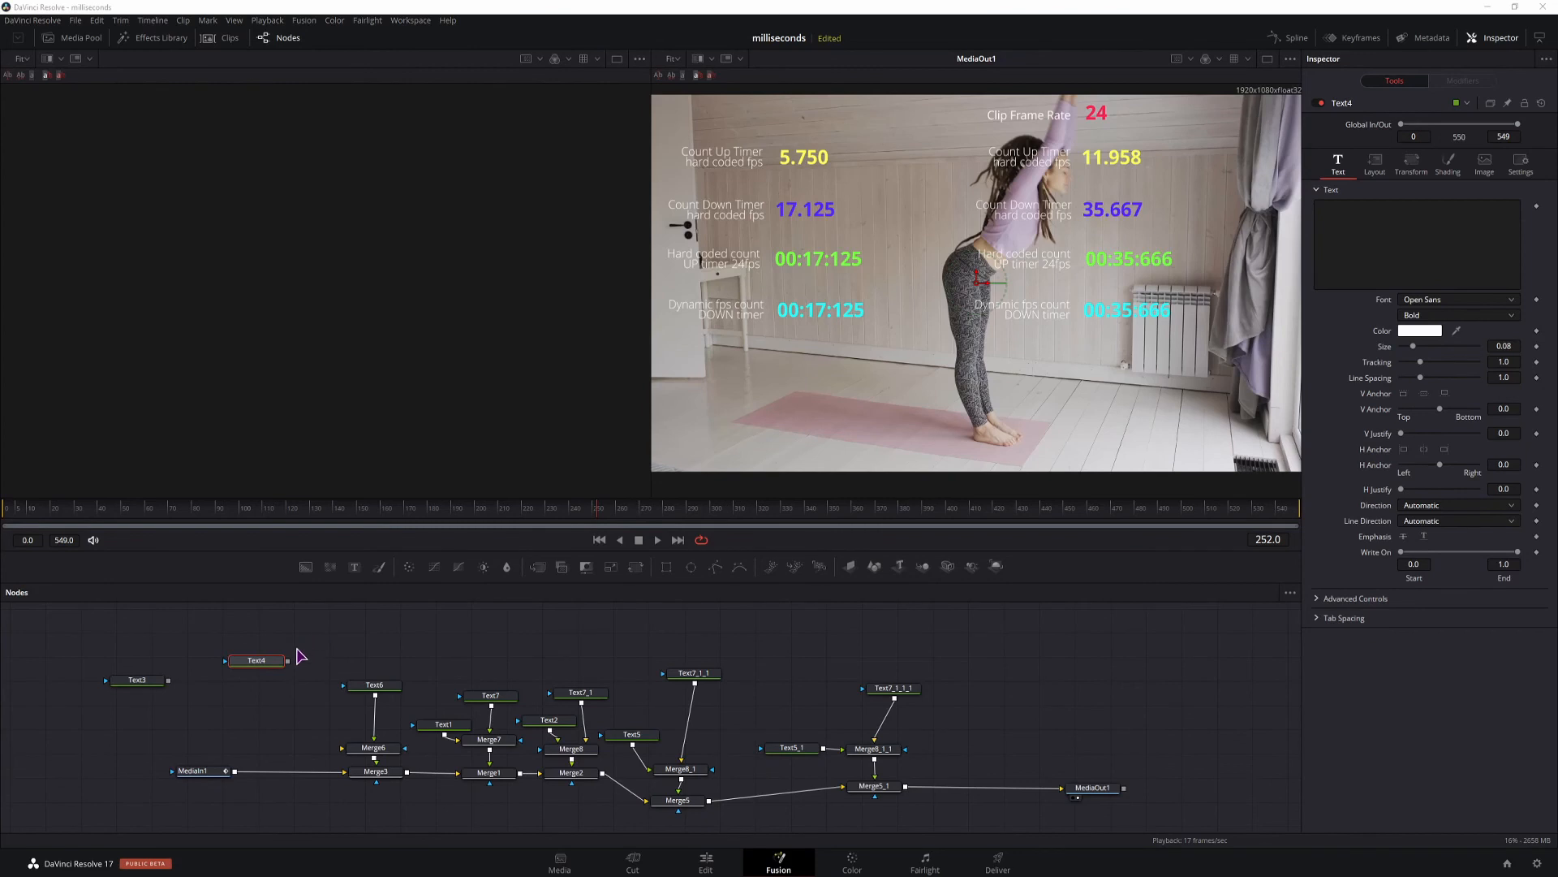
# Give Text4 the expression : x=comp:GetPrefs("Comp.FrameFormat.Rate"); return os.date("%M:%S",(comp.RenderEnd-time)/x)..":".. string.format("%03d",math.fmod(comp.RenderEnd-time,x)*1000/x).
pyautogui.rightClick(1409, 275)
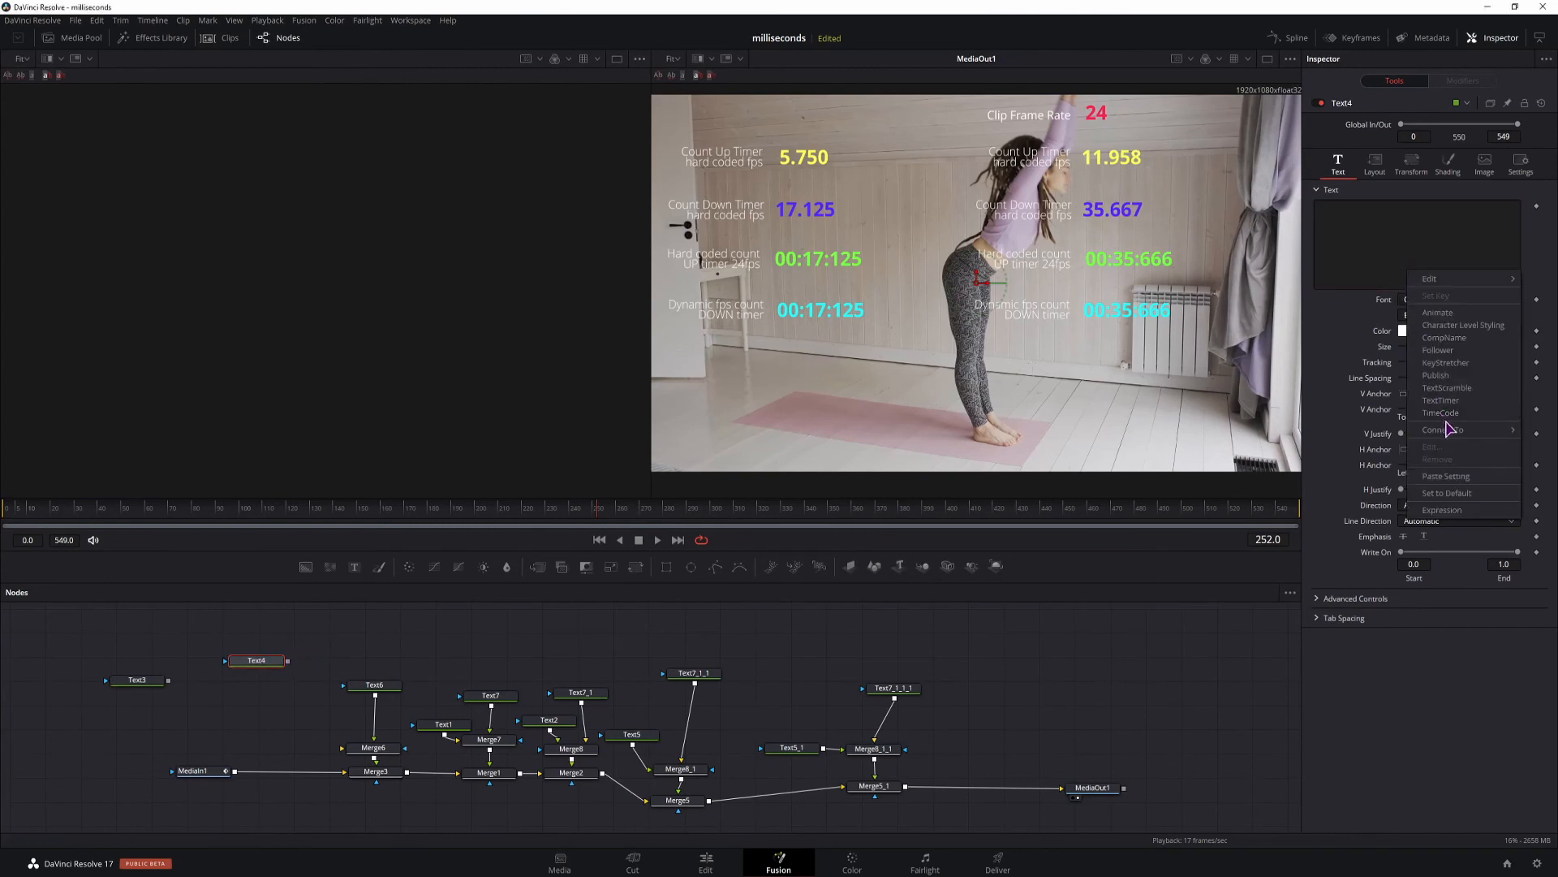
pyautogui.click(1442, 509)
pyautogui.click(1366, 300)
pyautogui.hotkey('ctrl', 'v')
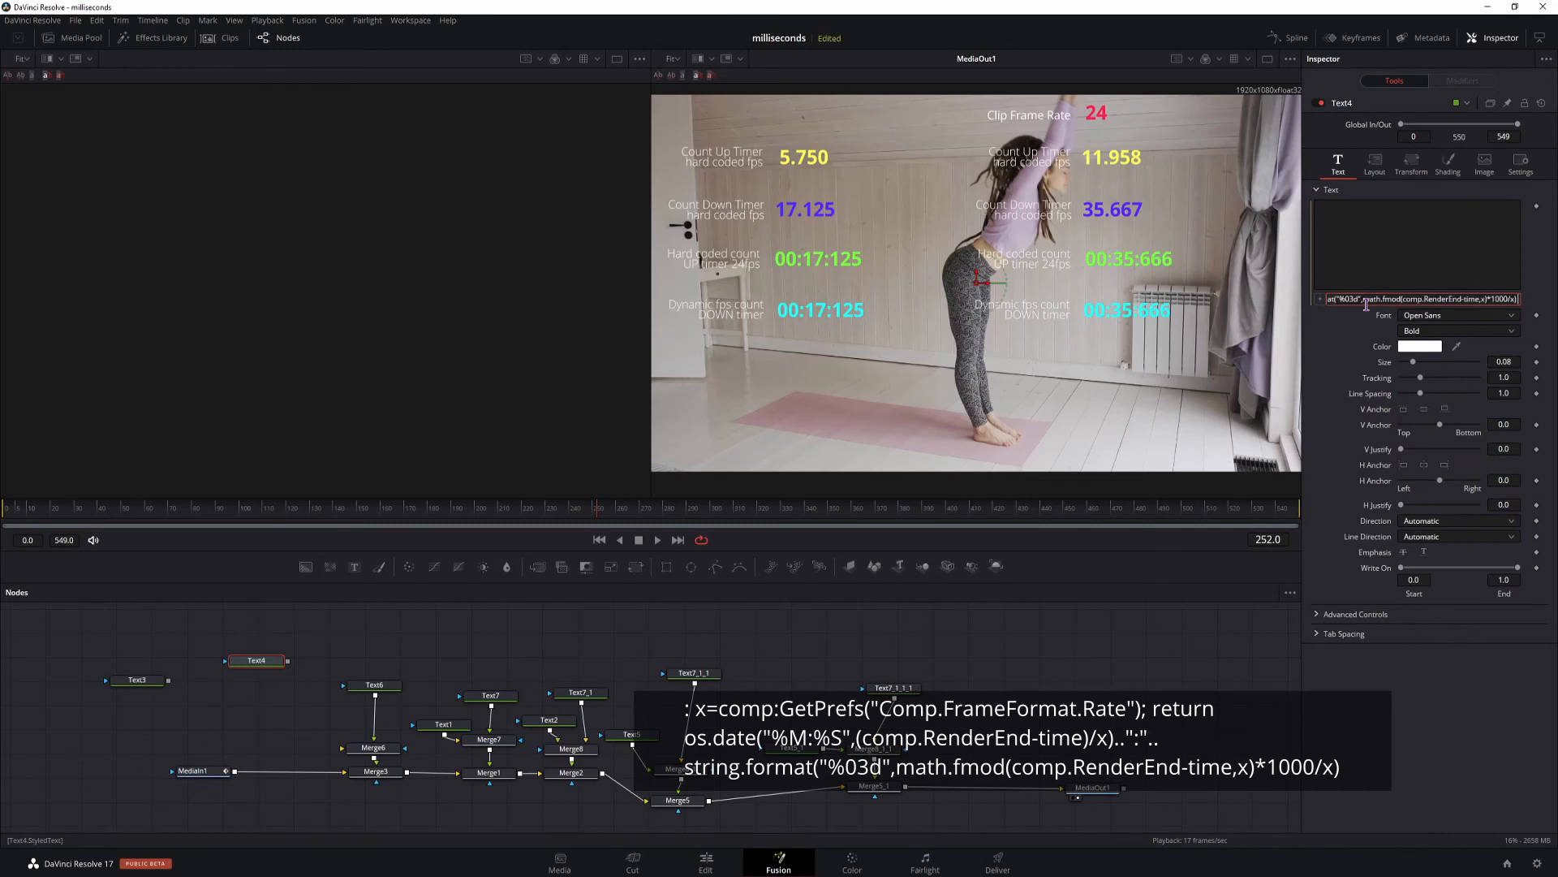
pyautogui.press('Return')
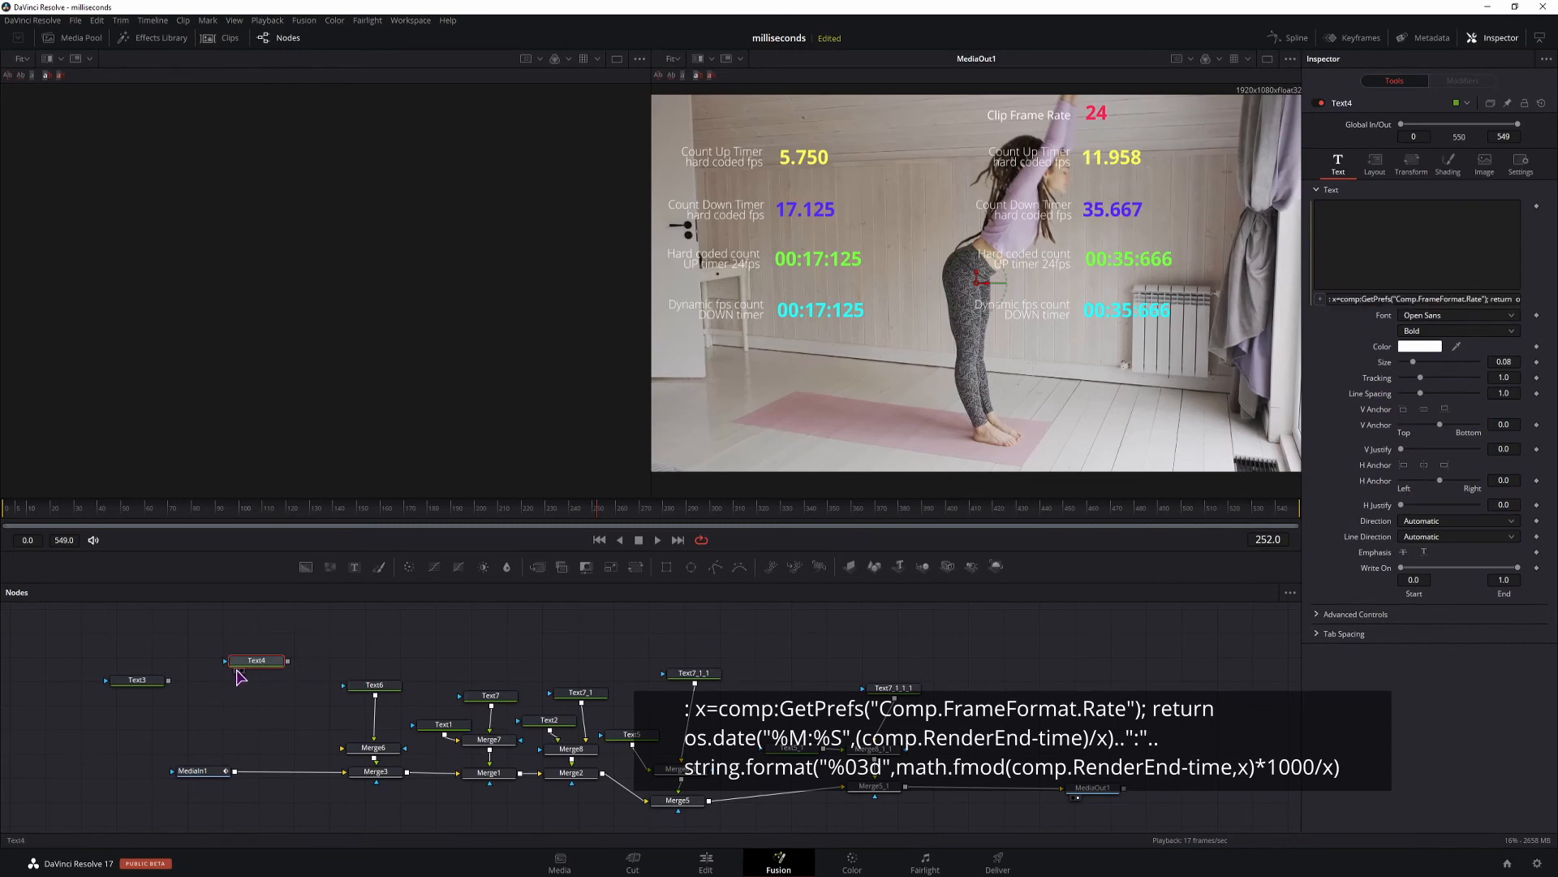
# Try to show Text4 in the viewer, delete the node and save the project.
pyautogui.click(244, 668)
pyautogui.moveTo(248, 668); pyautogui.dragTo(314, 649)
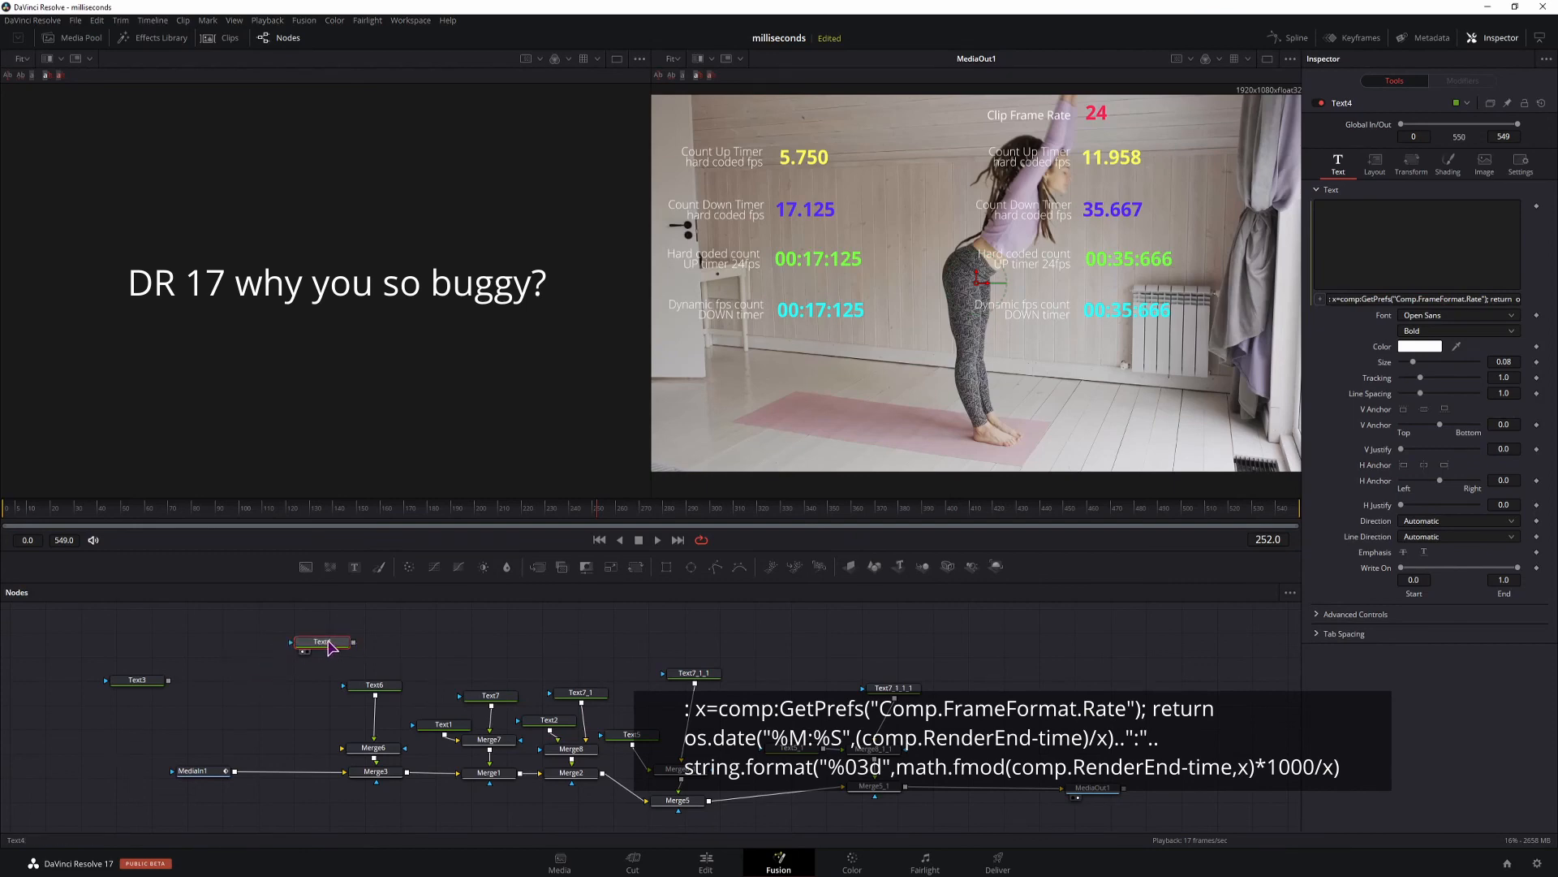
pyautogui.press('Delete')
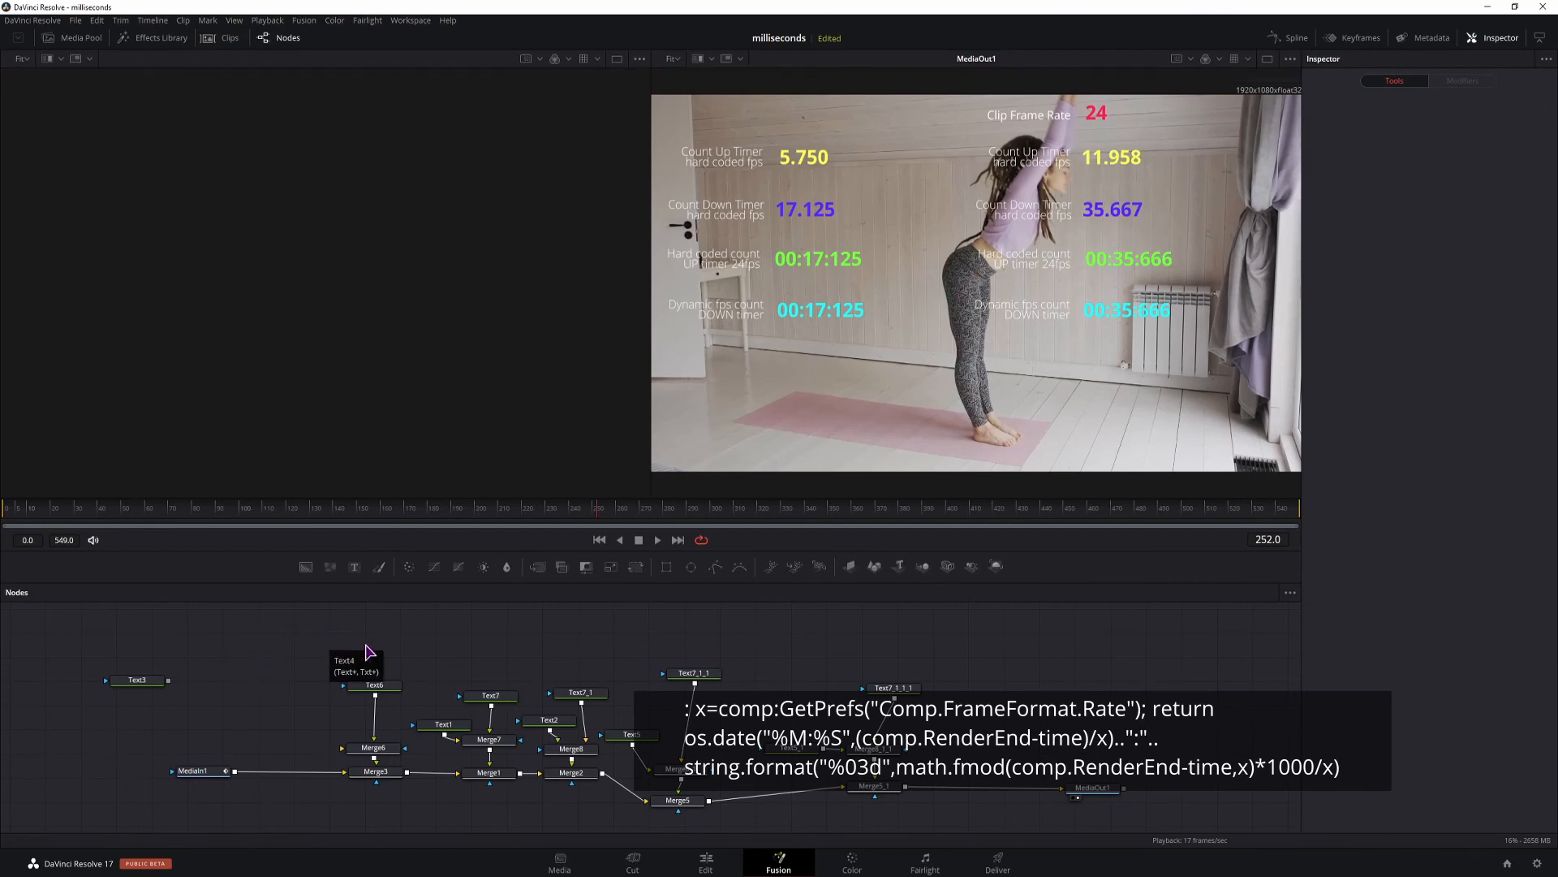
pyautogui.hotkey('ctrl', 's')
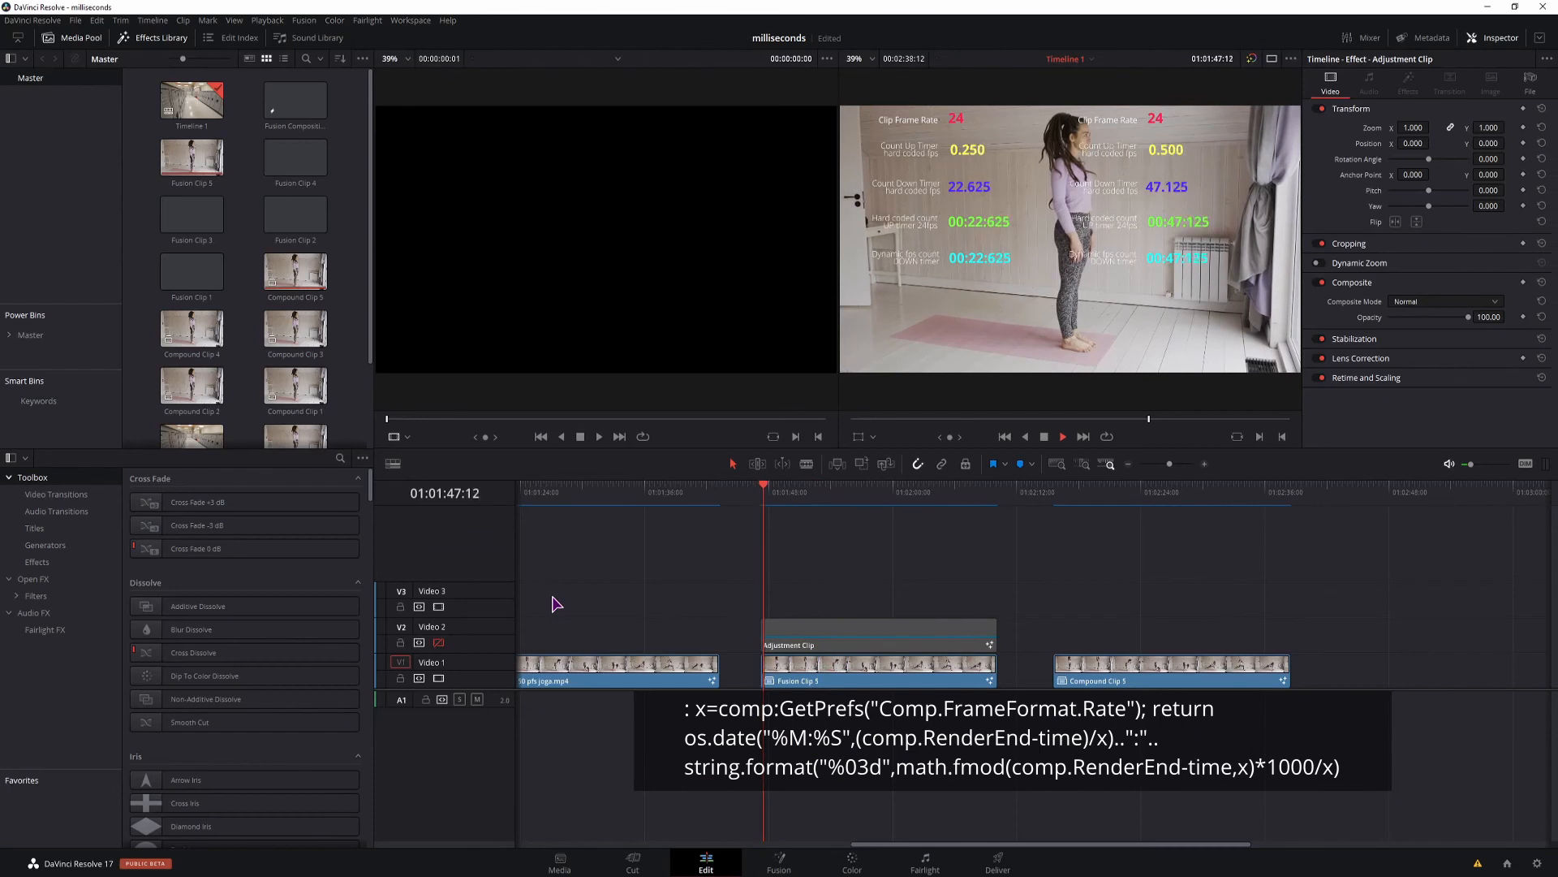